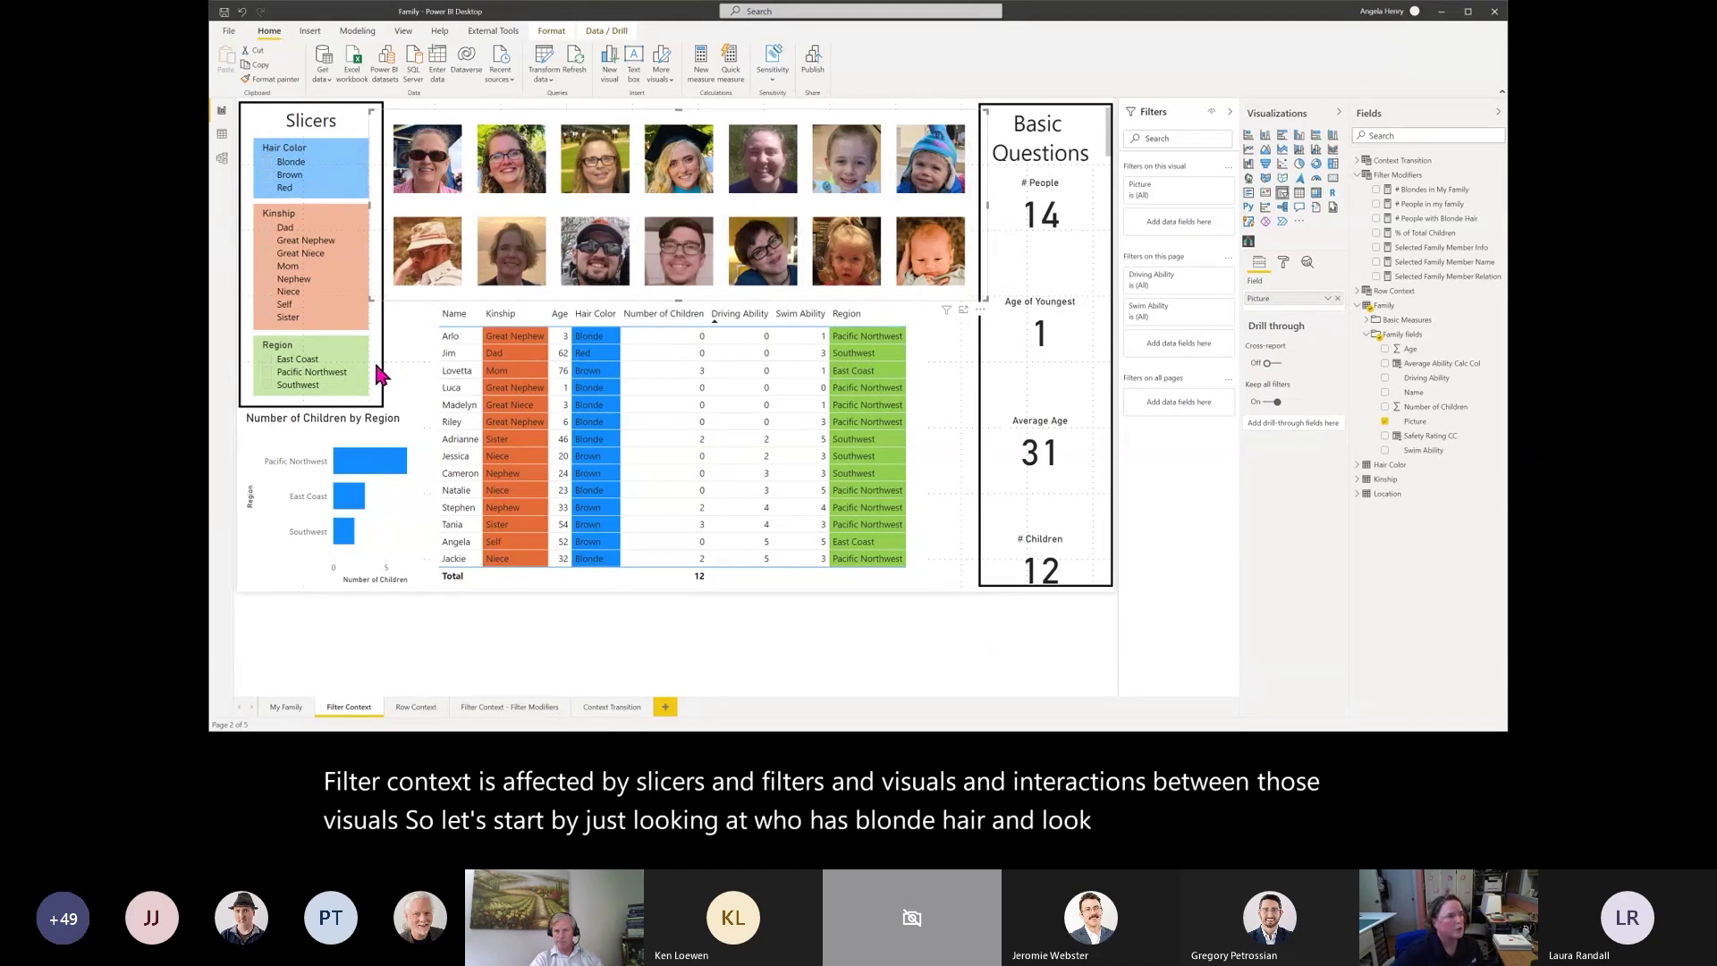
Filter the report page to Blonde with the Hair Color slicer, and clear that selection again
left_click(266, 162)
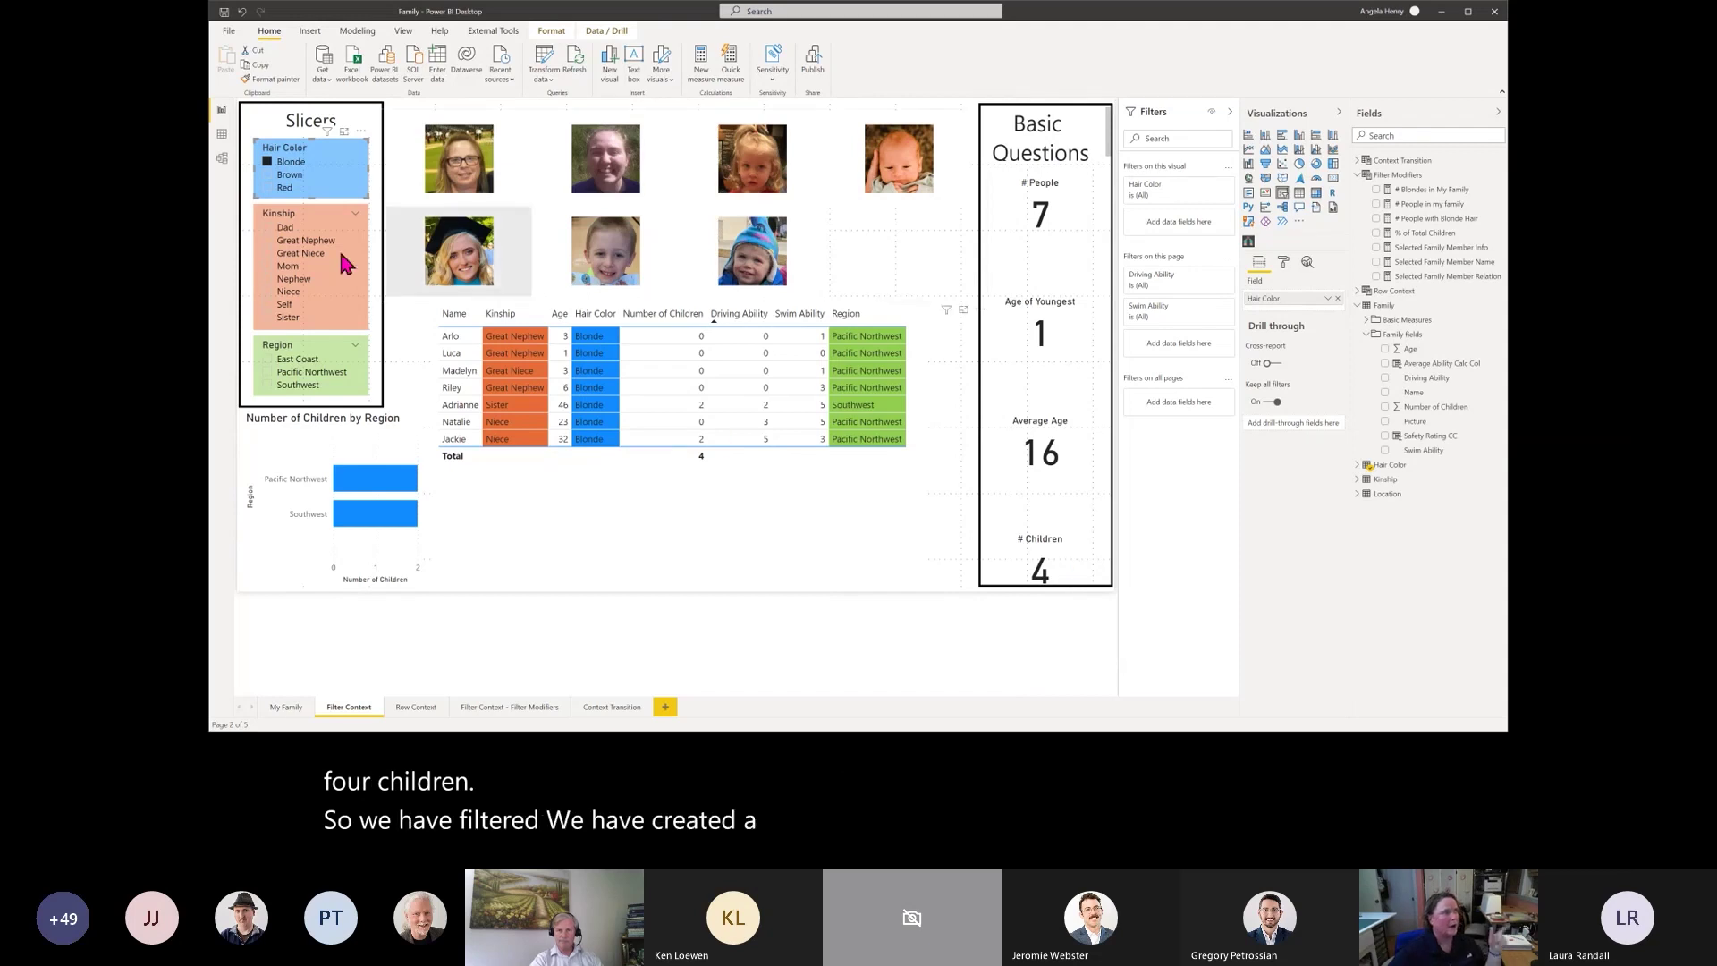
left_click(268, 161)
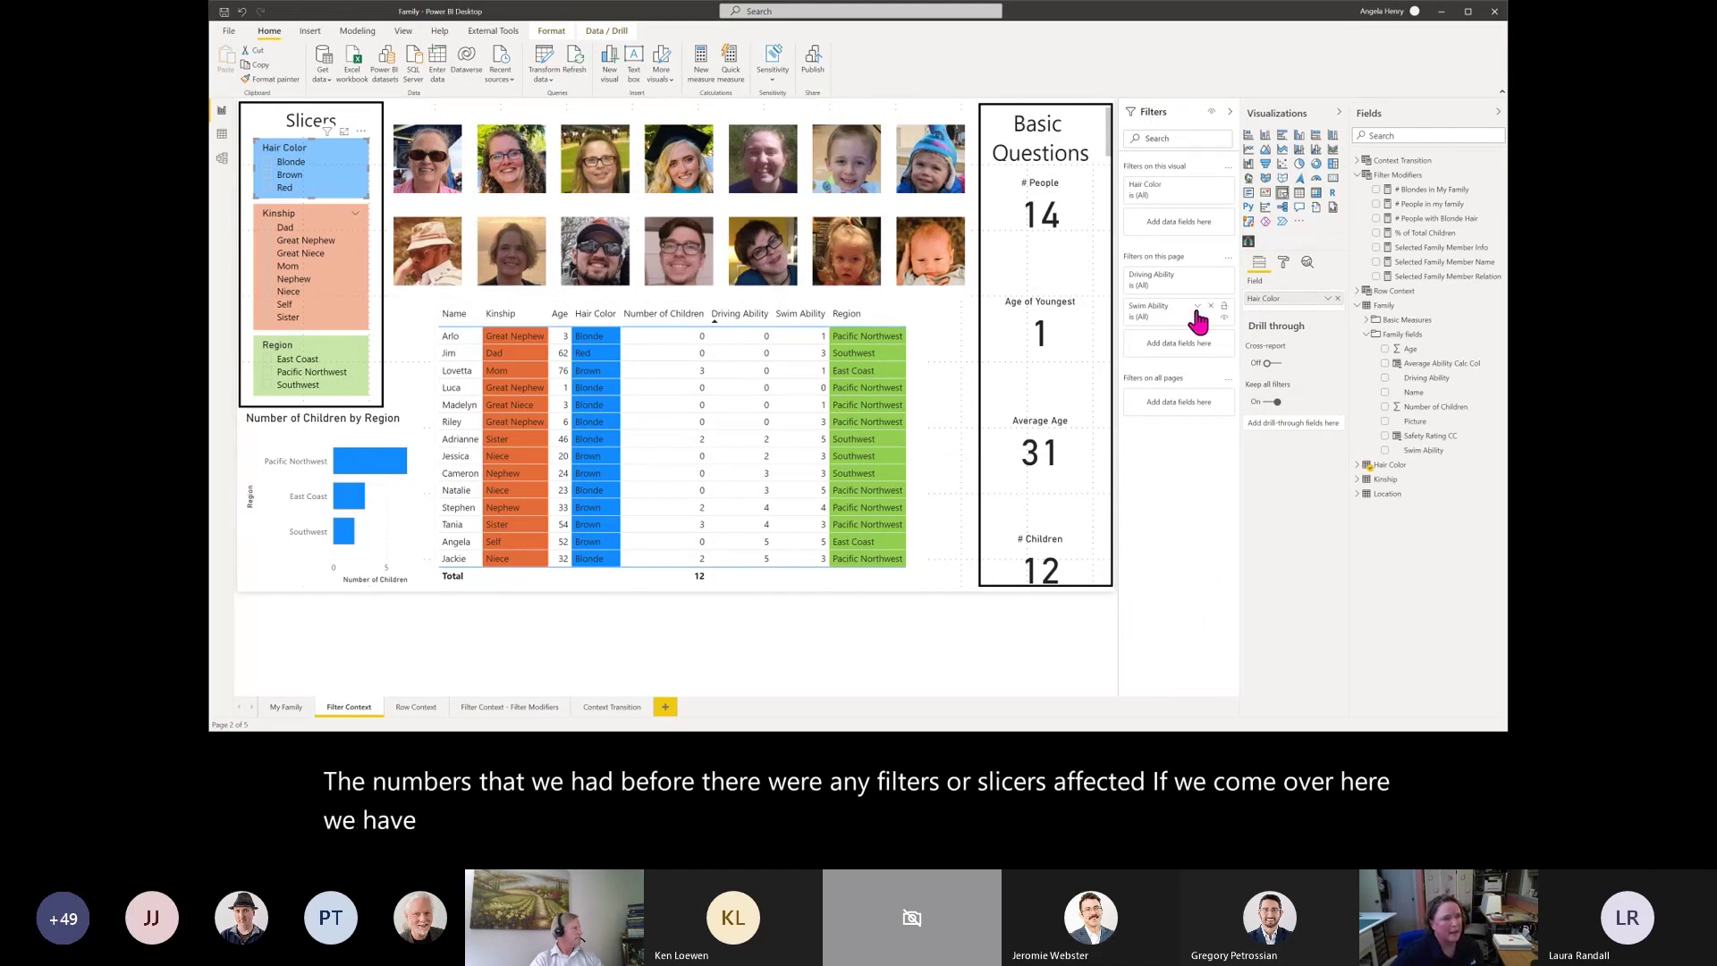
Switch the Driving Ability page filter to Basic filtering, try it with the value 3, and clear that value
left_click(1195, 276)
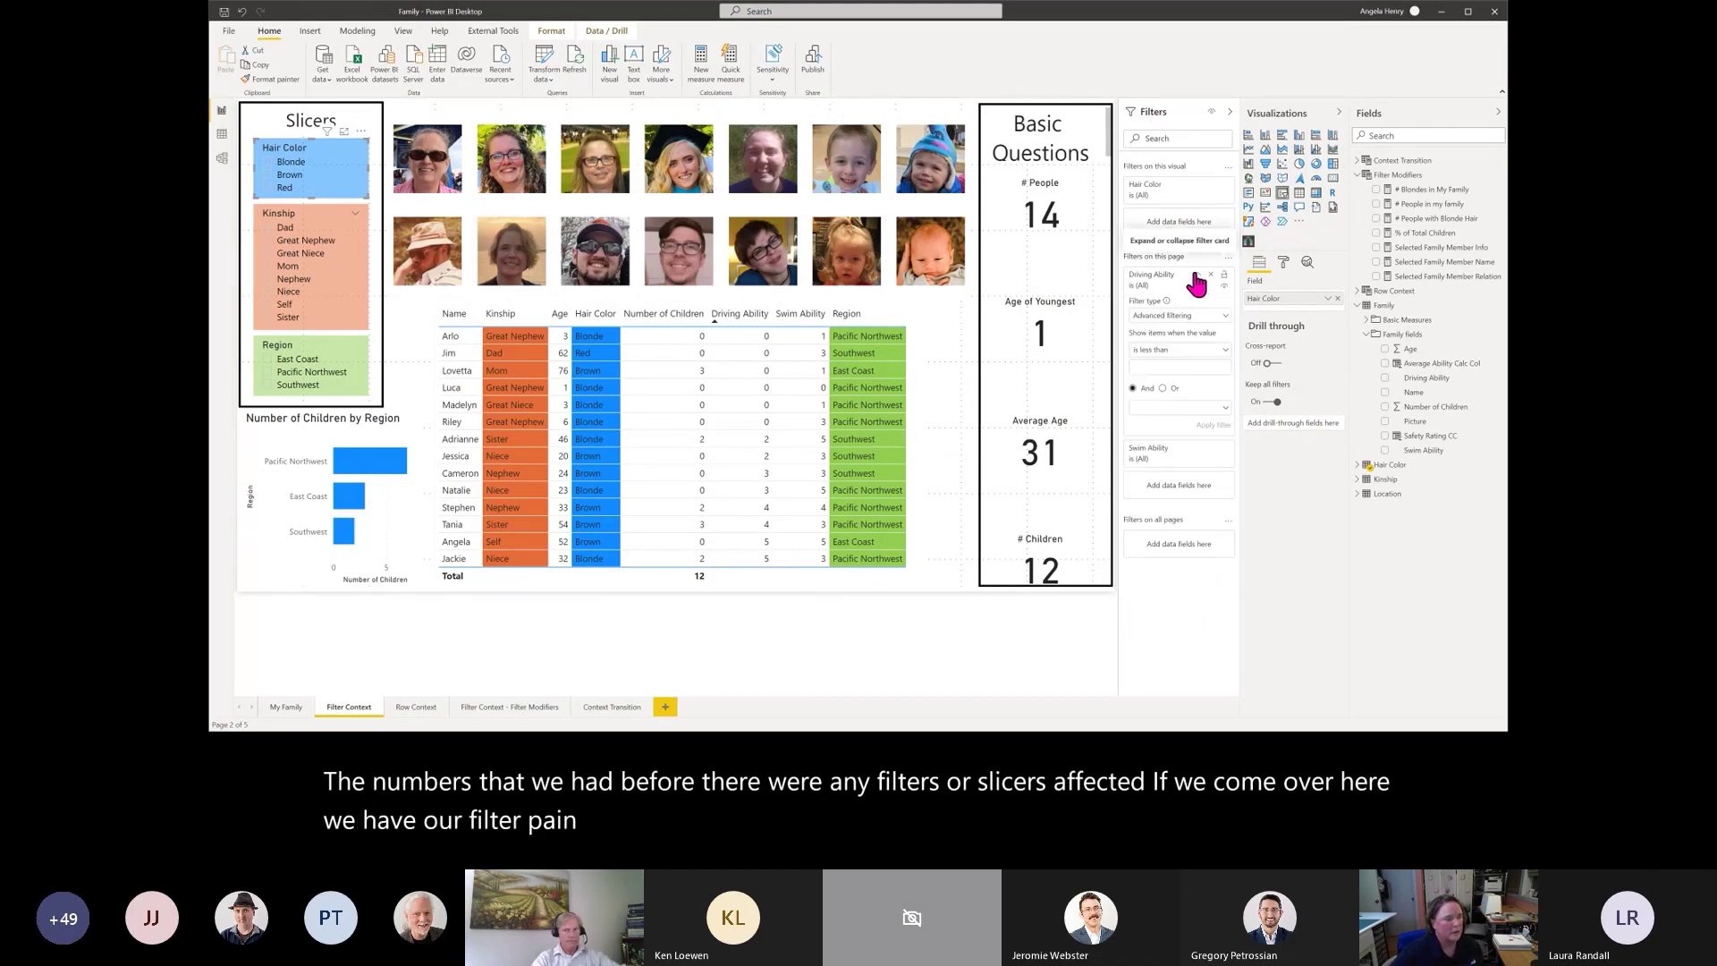
left_click(1216, 315)
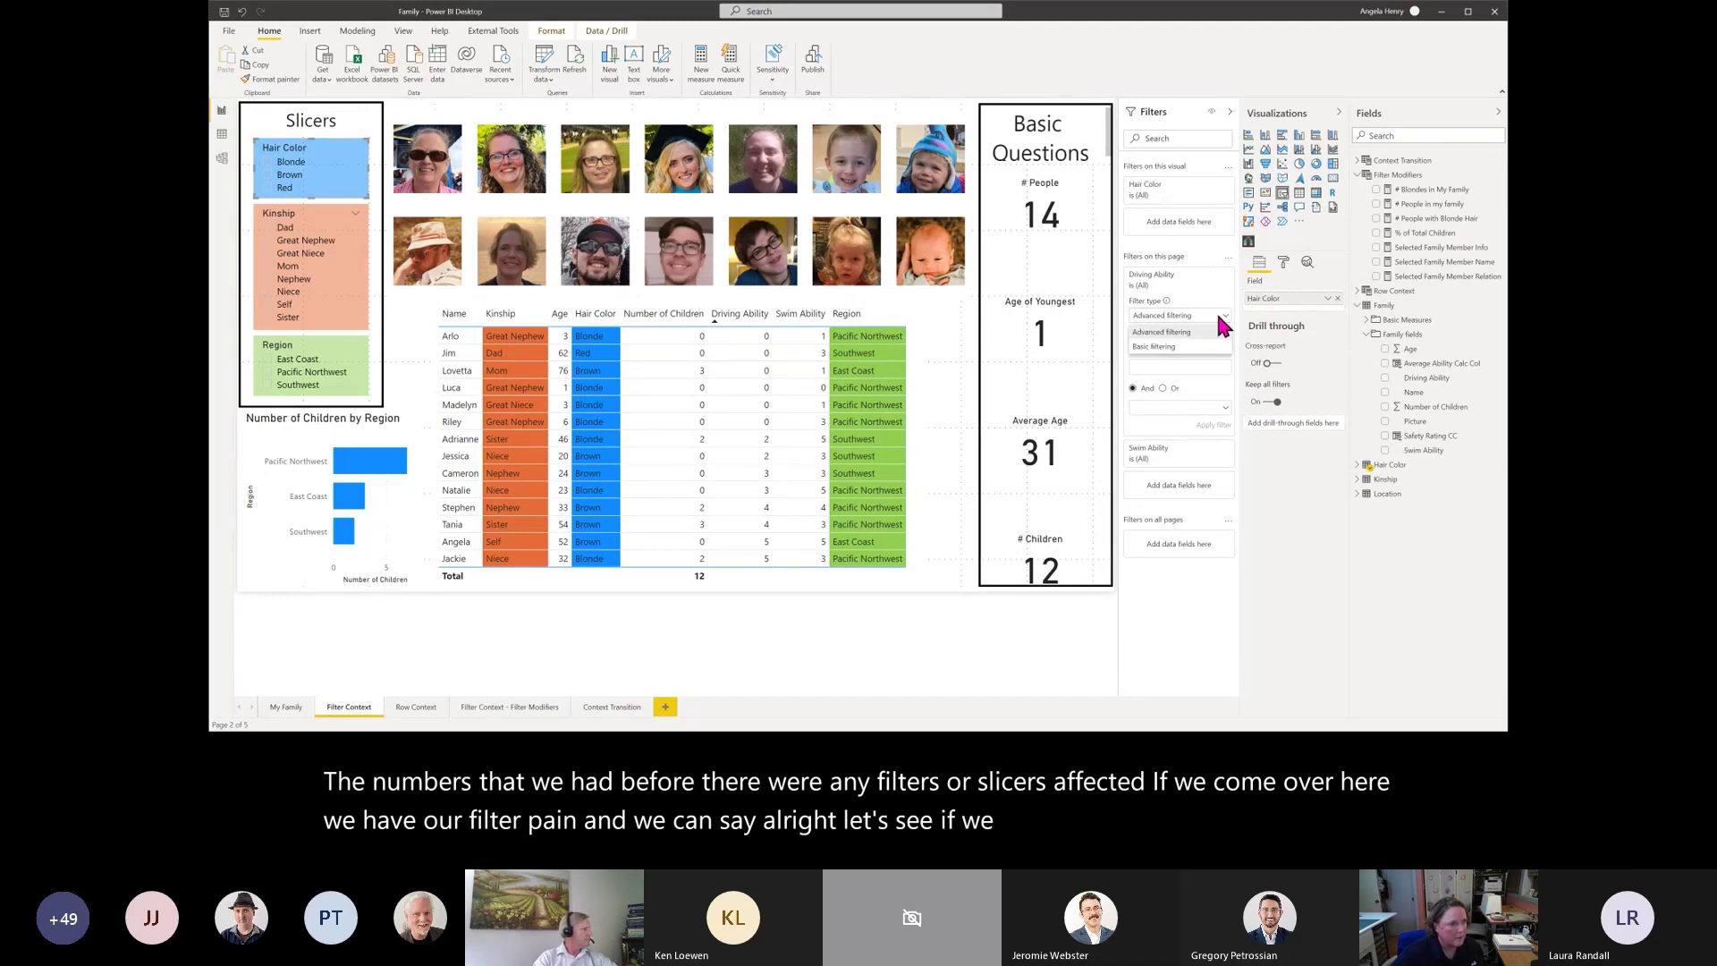
left_click(1155, 347)
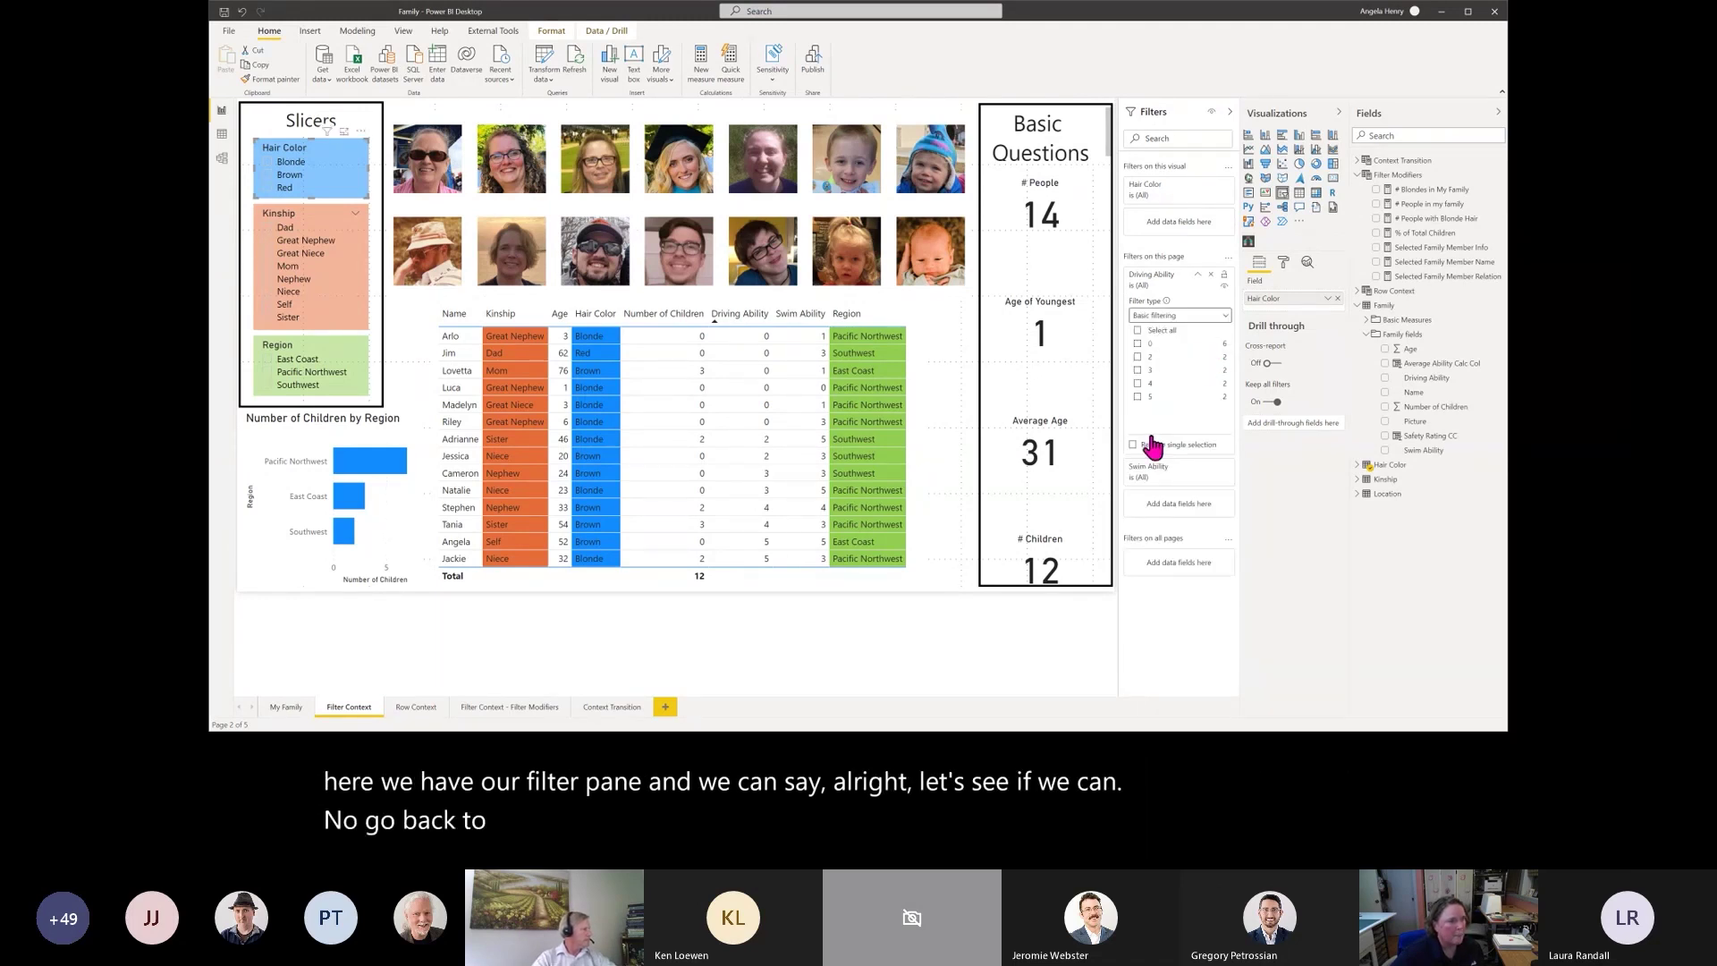
left_click(1137, 370)
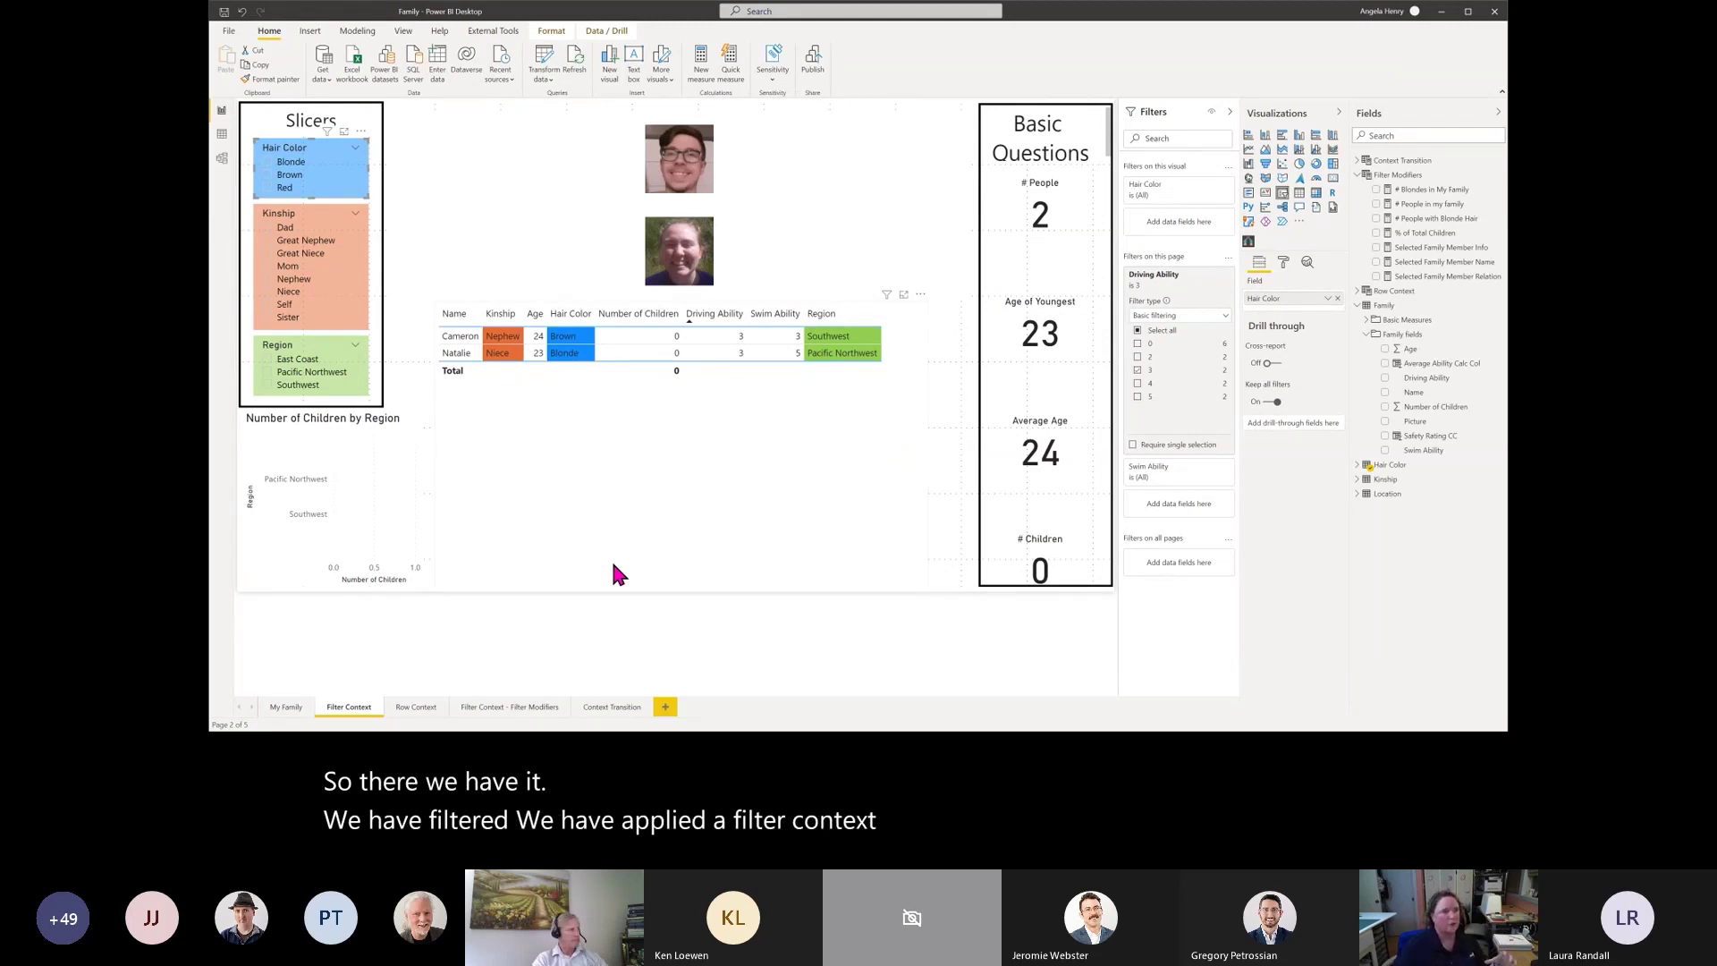
left_click(1137, 371)
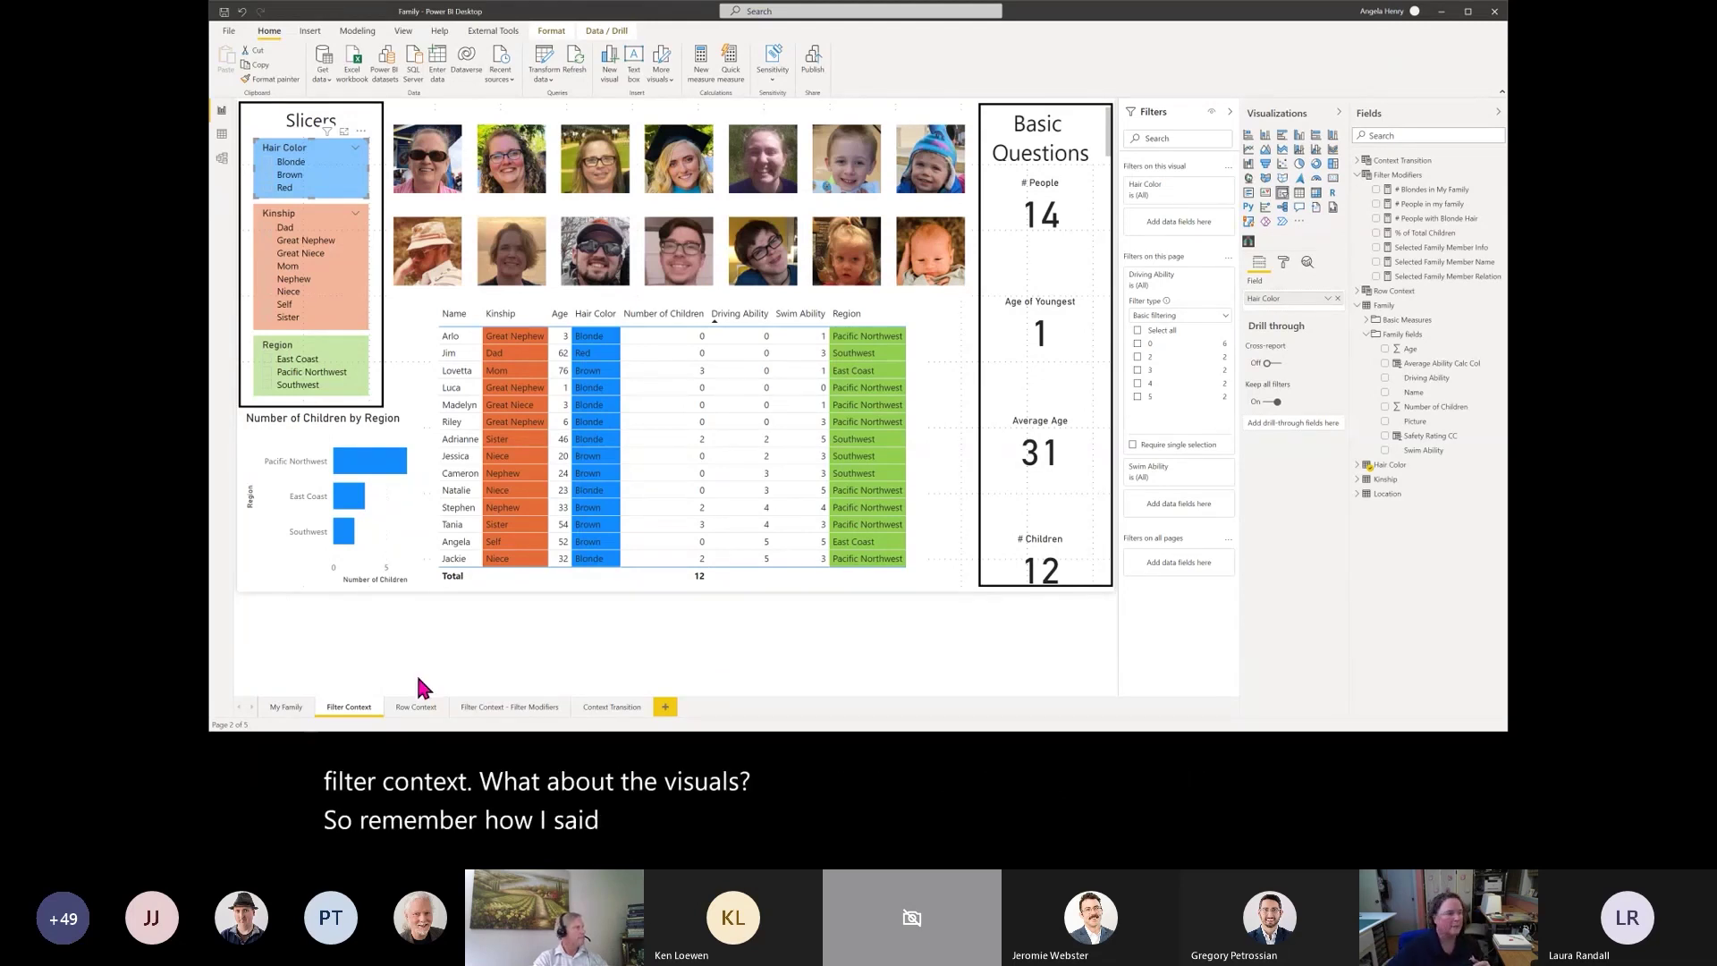
Enlarge the Number of Children by Region chart, inspect the bars of all three regions, and shrink the chart to about its former size
left_click(367, 427)
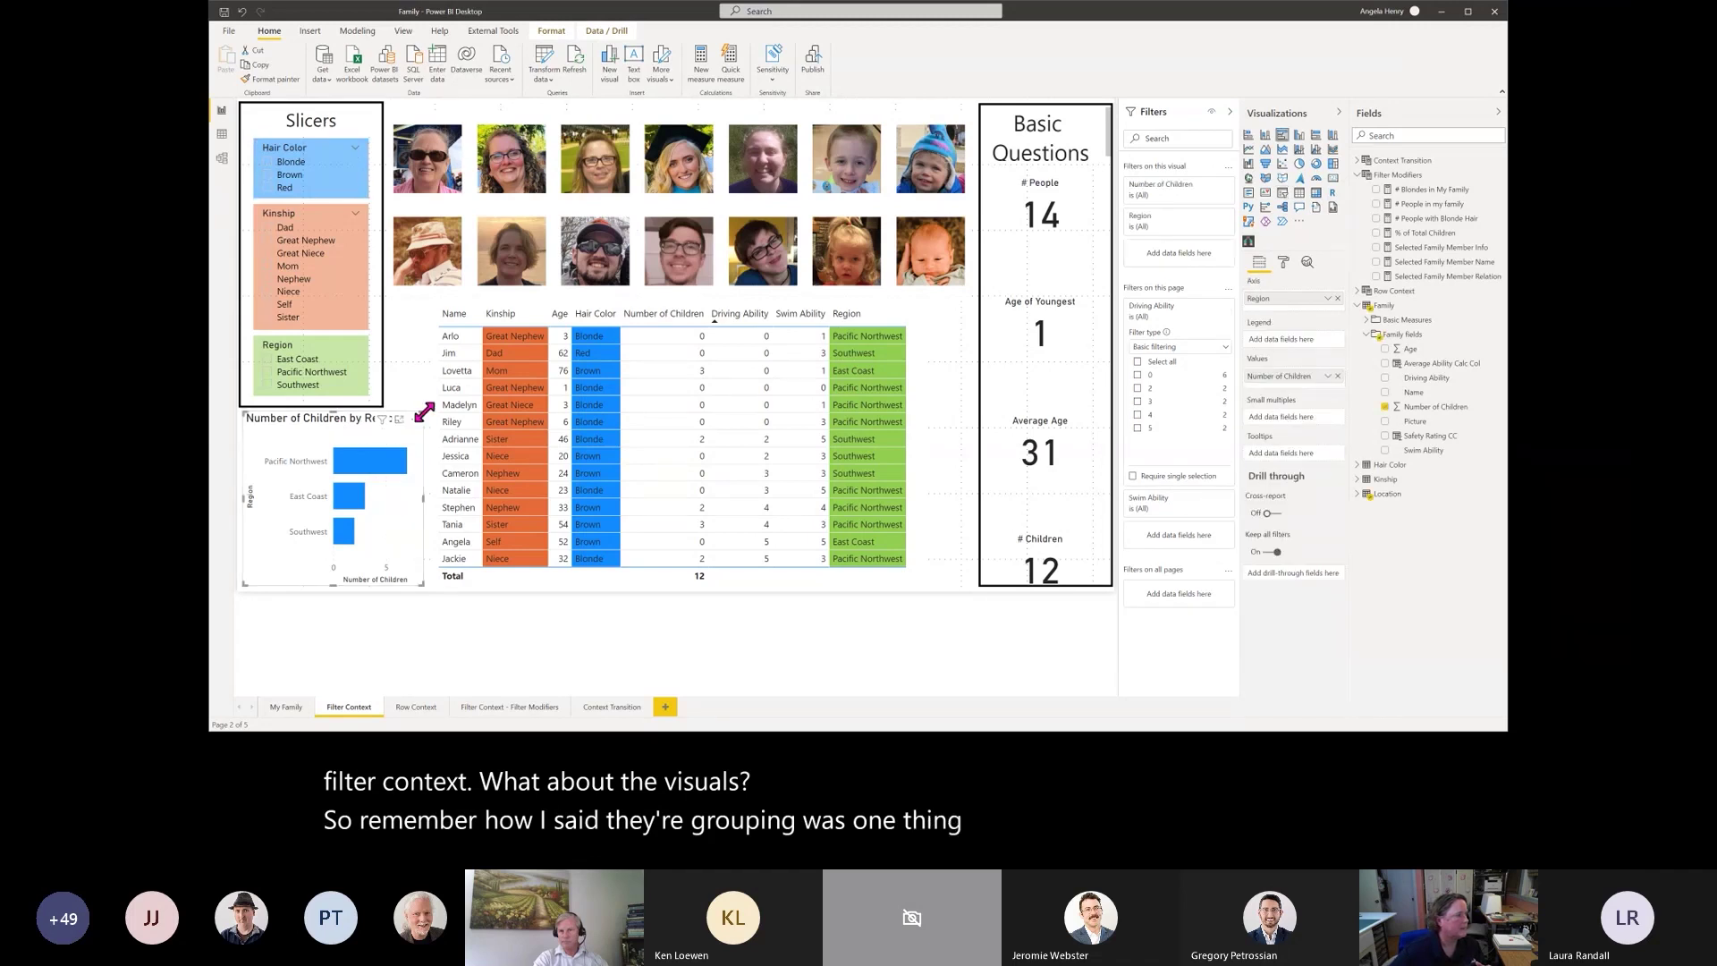
left_click_drag(431, 413, 814, 175)
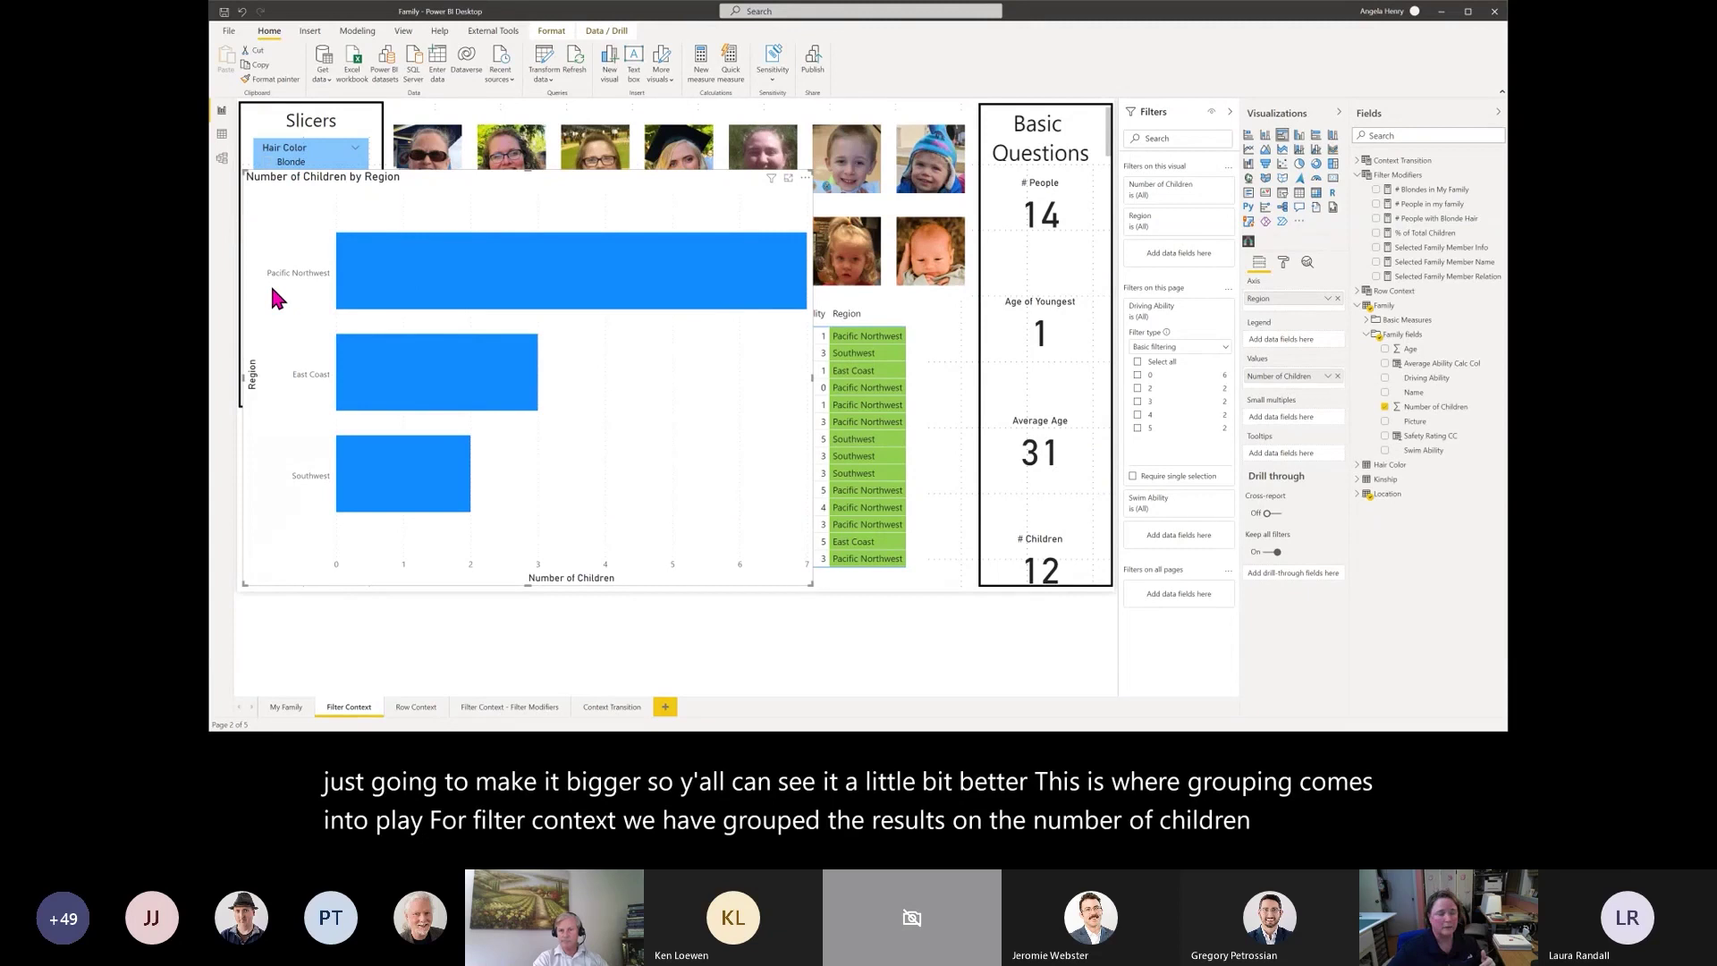
mouse_move(531, 259)
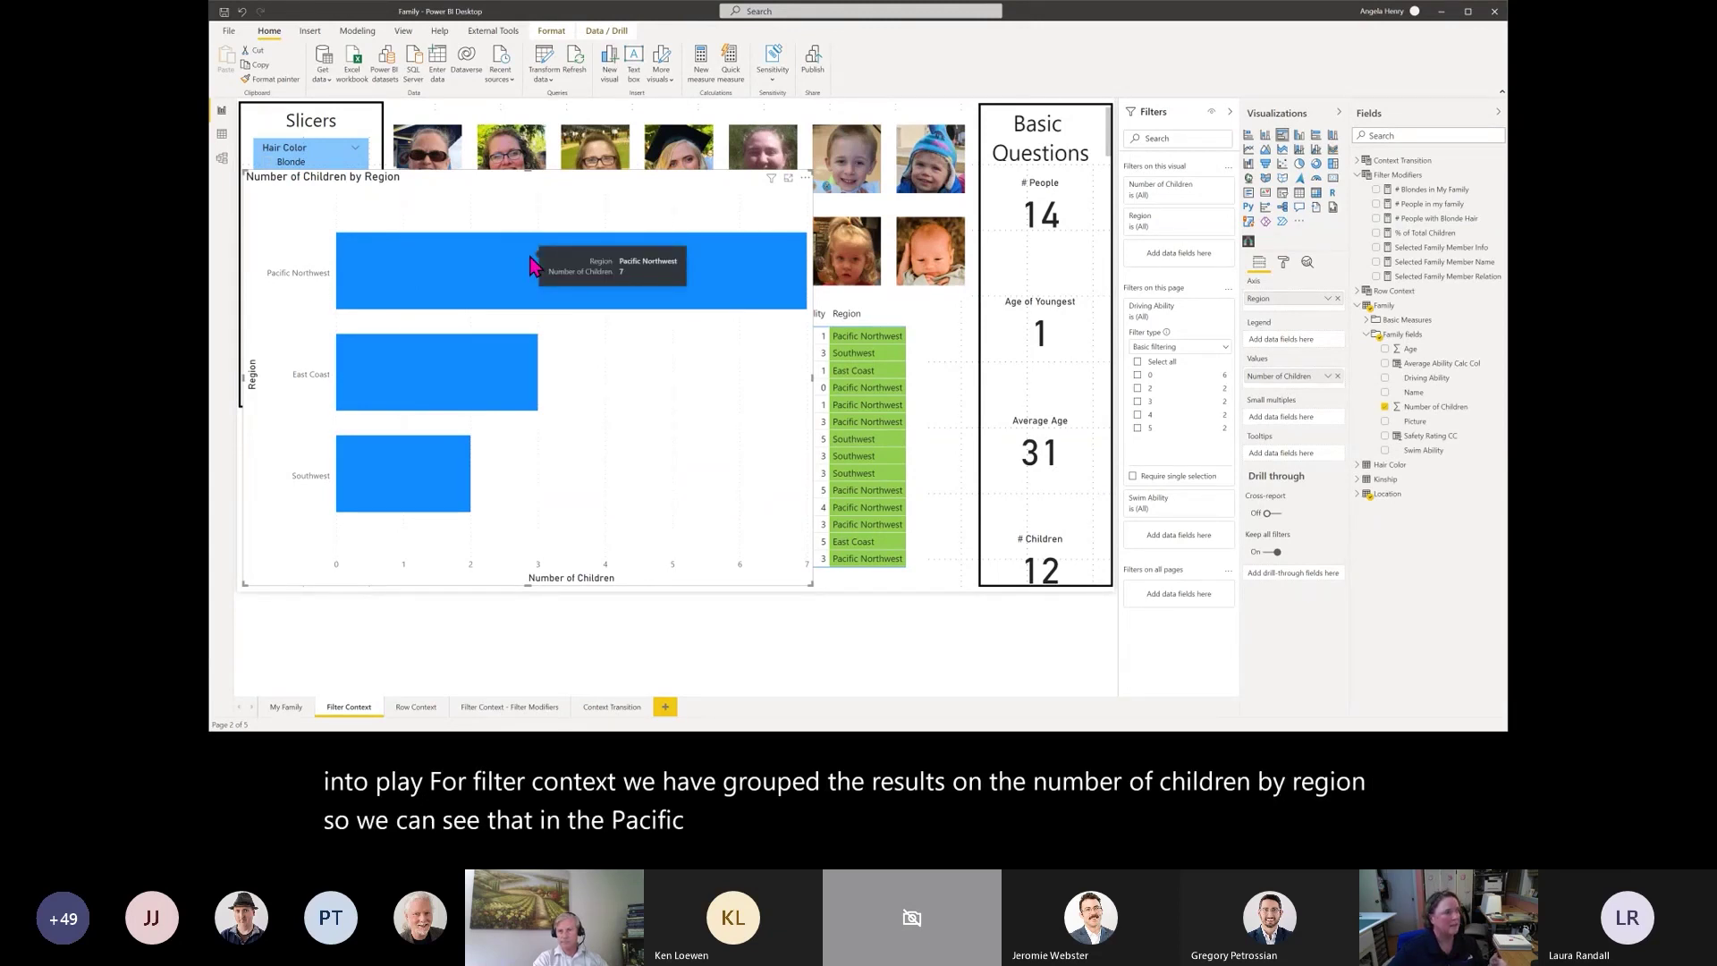
mouse_move(446, 354)
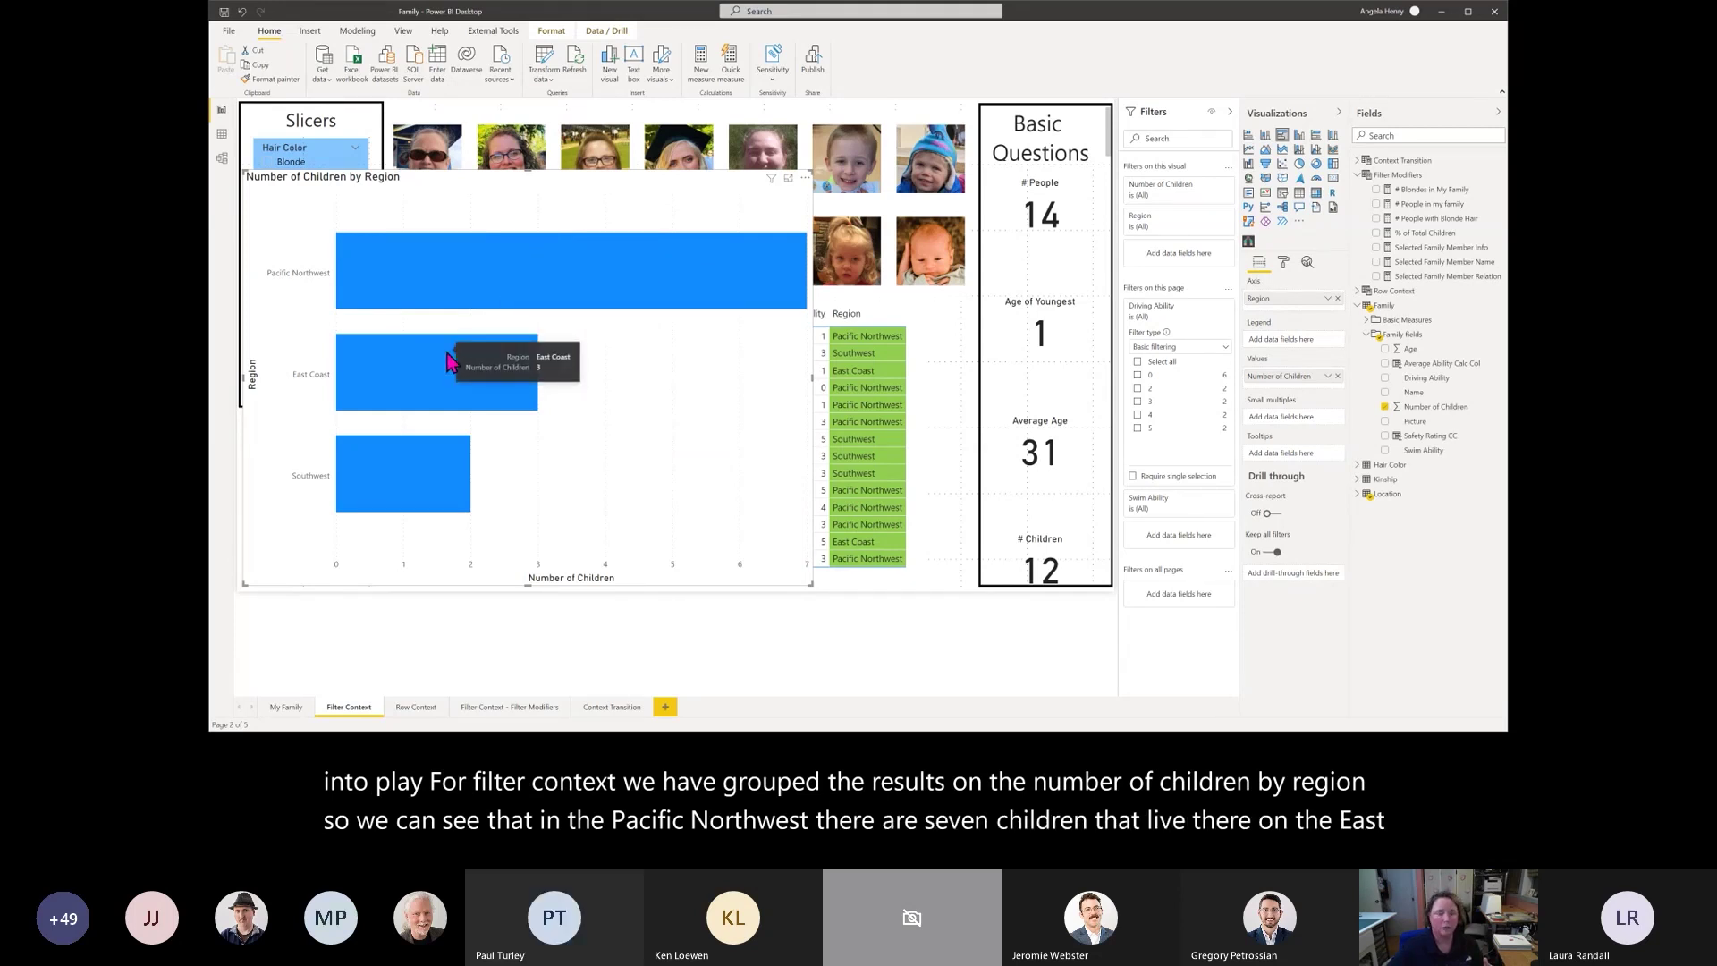
mouse_move(373, 485)
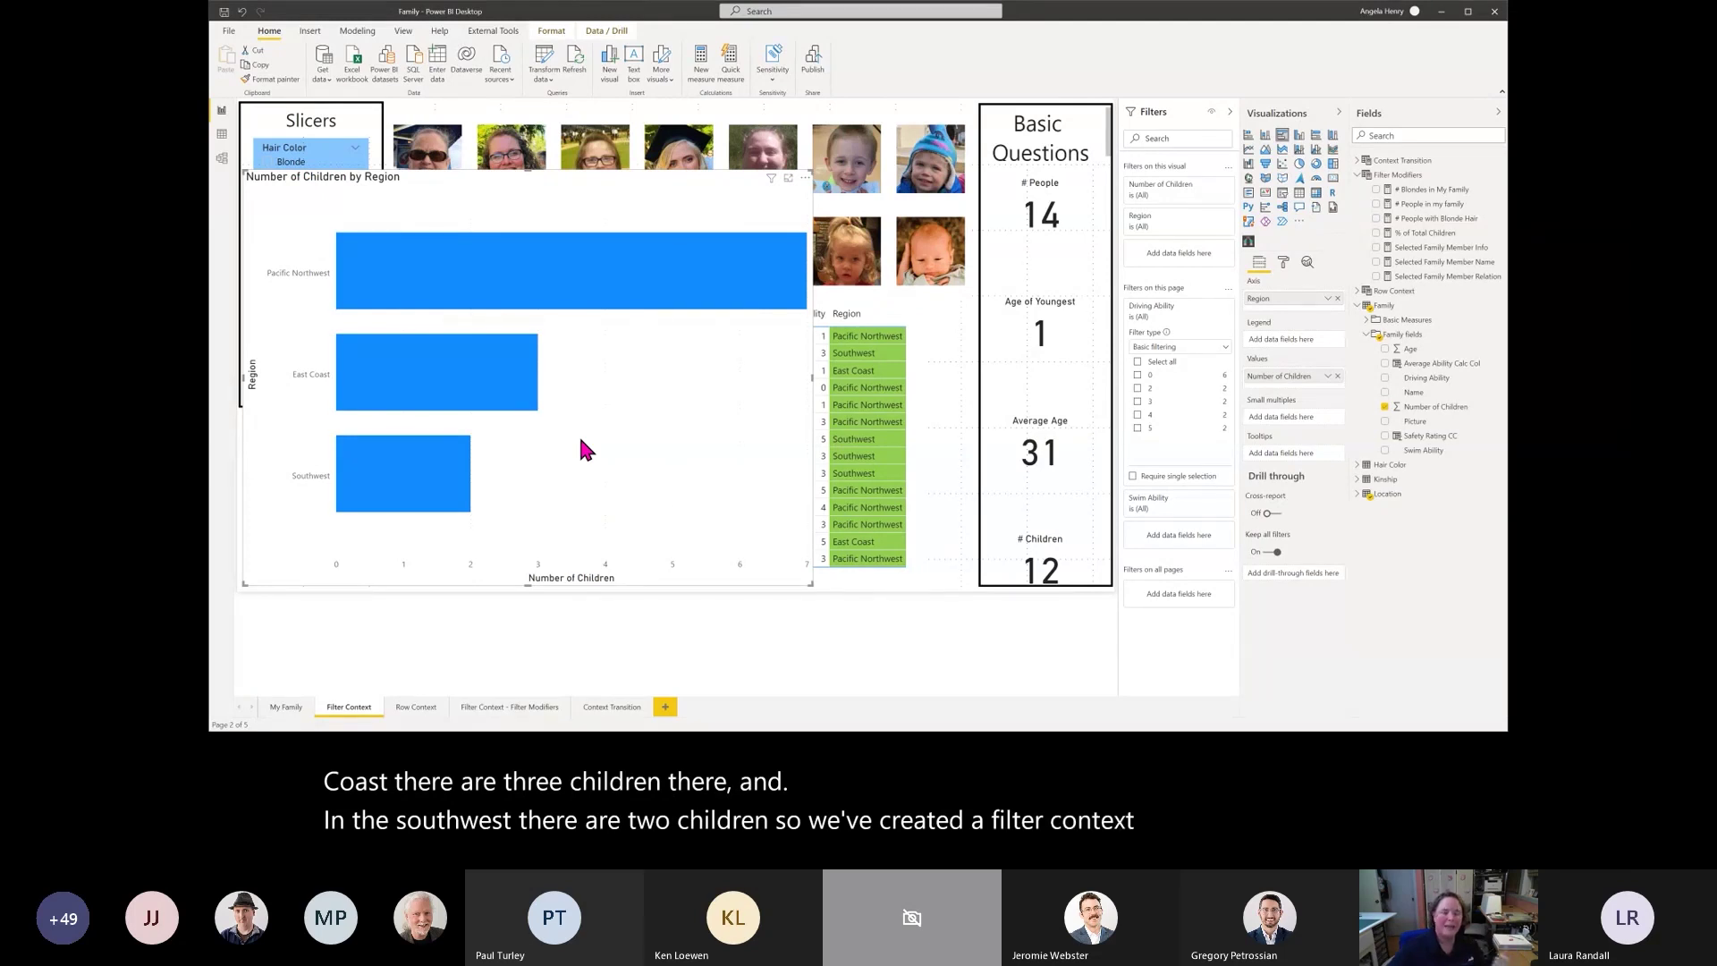
left_click_drag(811, 172, 416, 413)
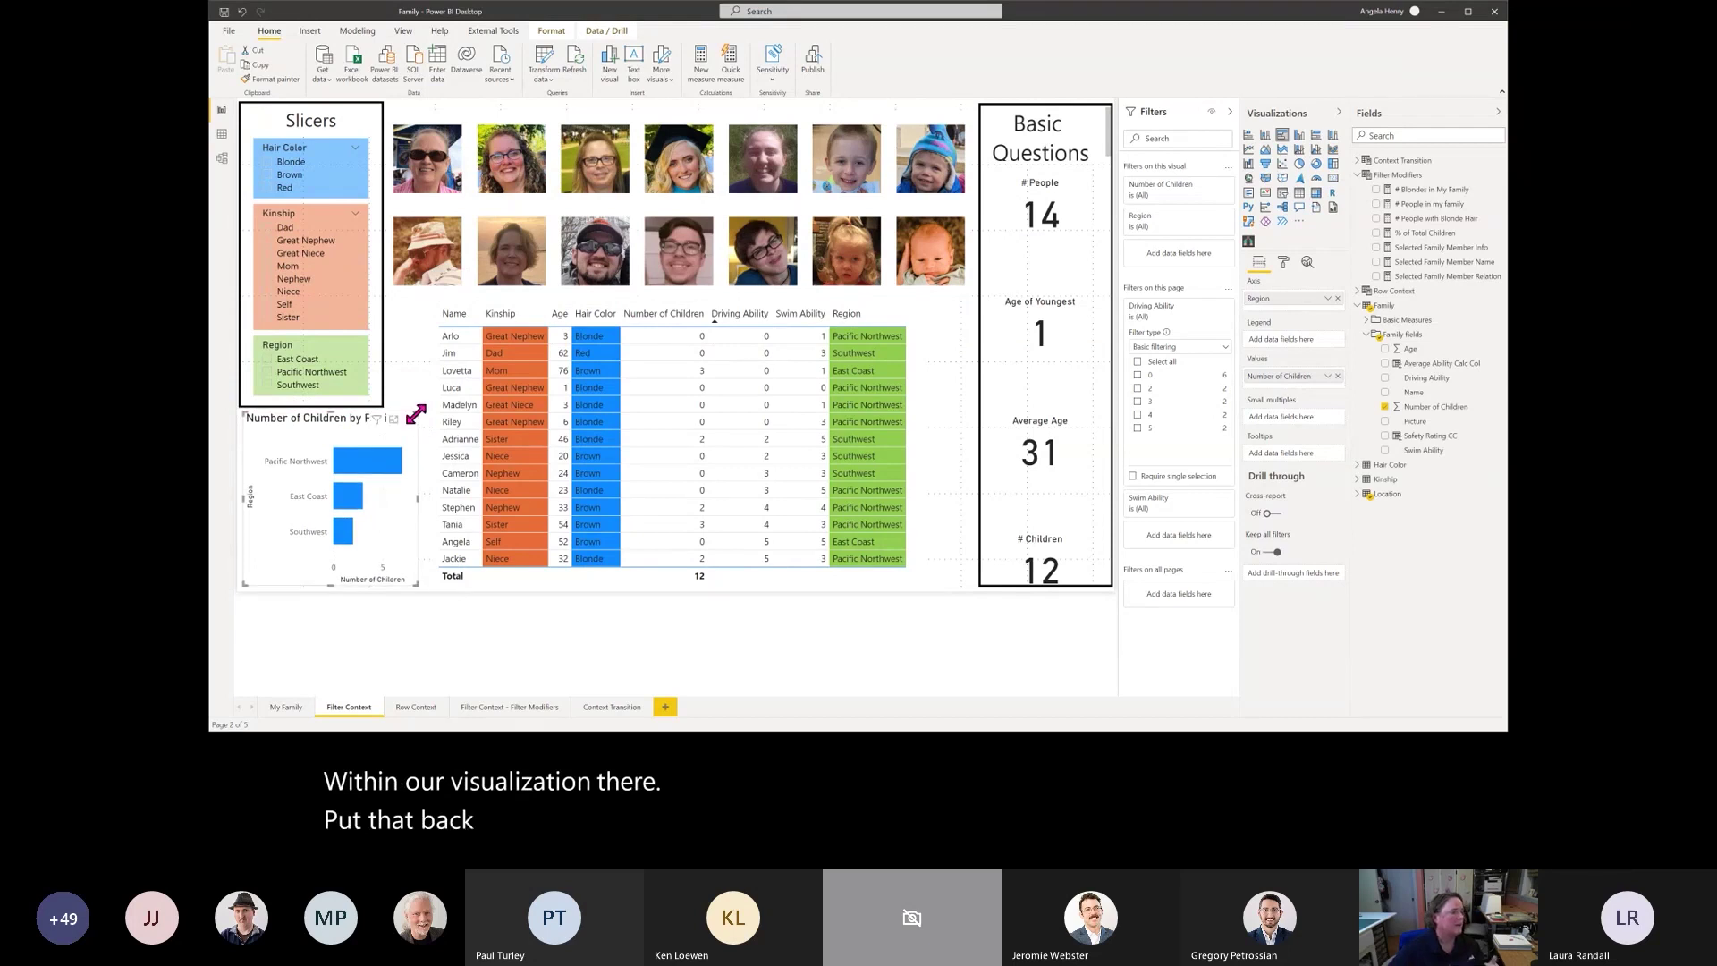
left_click(784, 629)
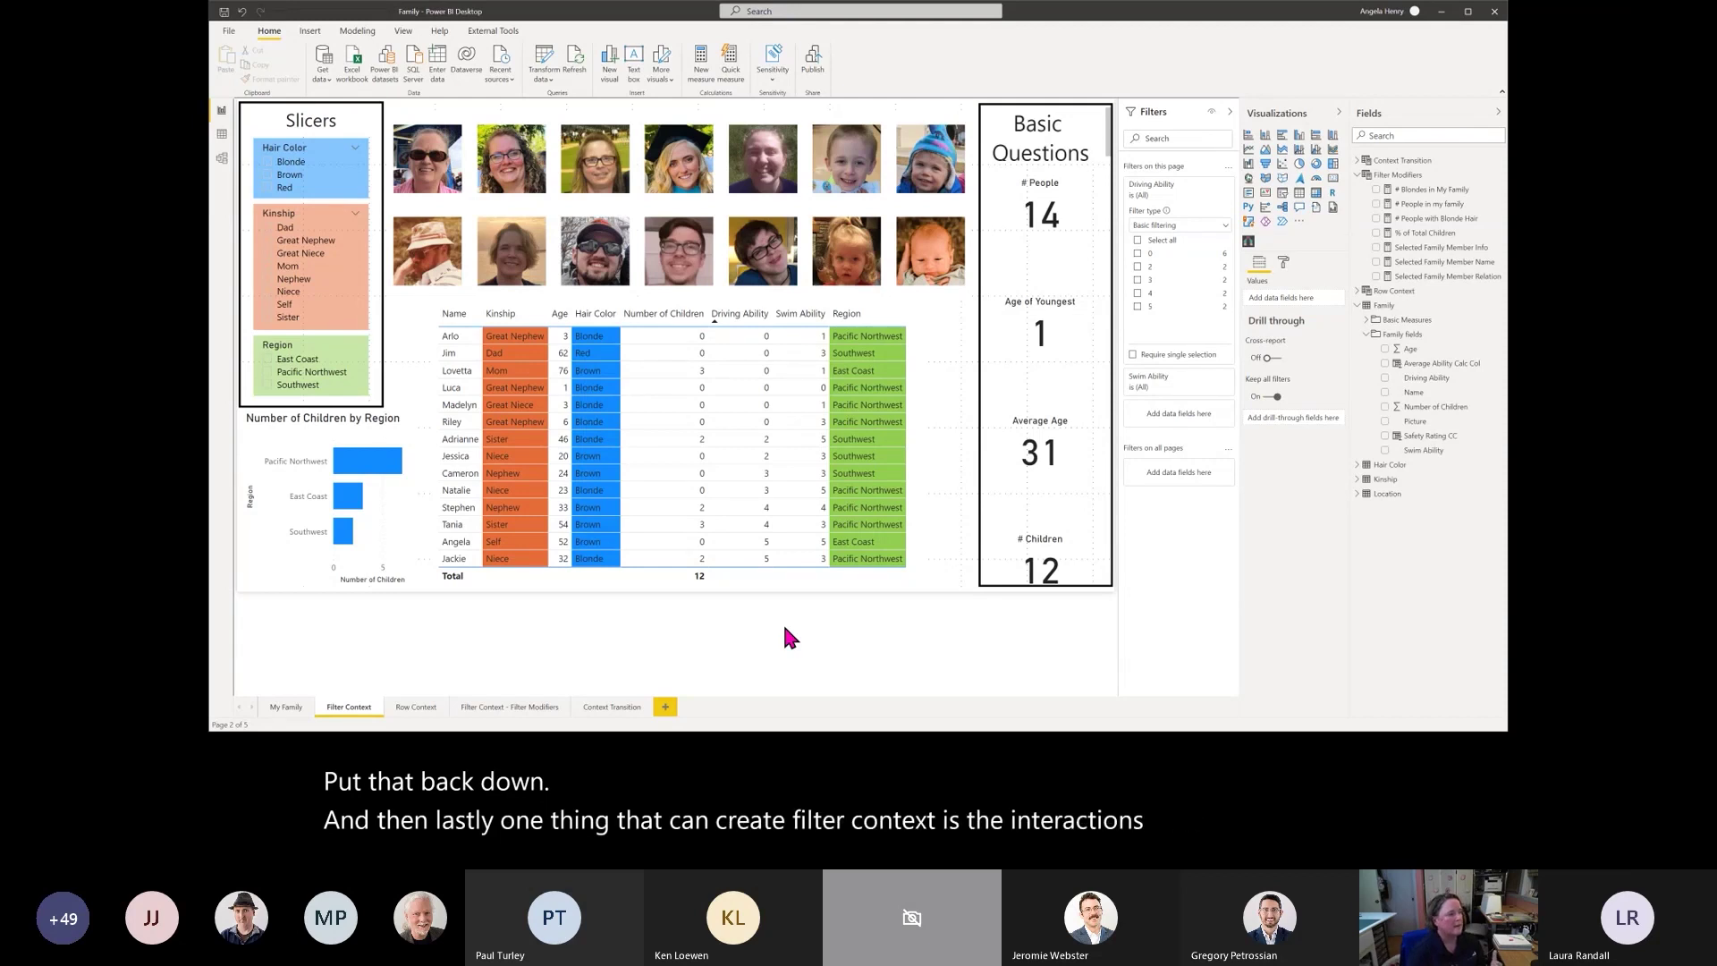
Cross-filter the page by the chart's Pacific Northwest and East Coast bars, clear the selection, and switch back to the presentation slides
left_click(383, 470)
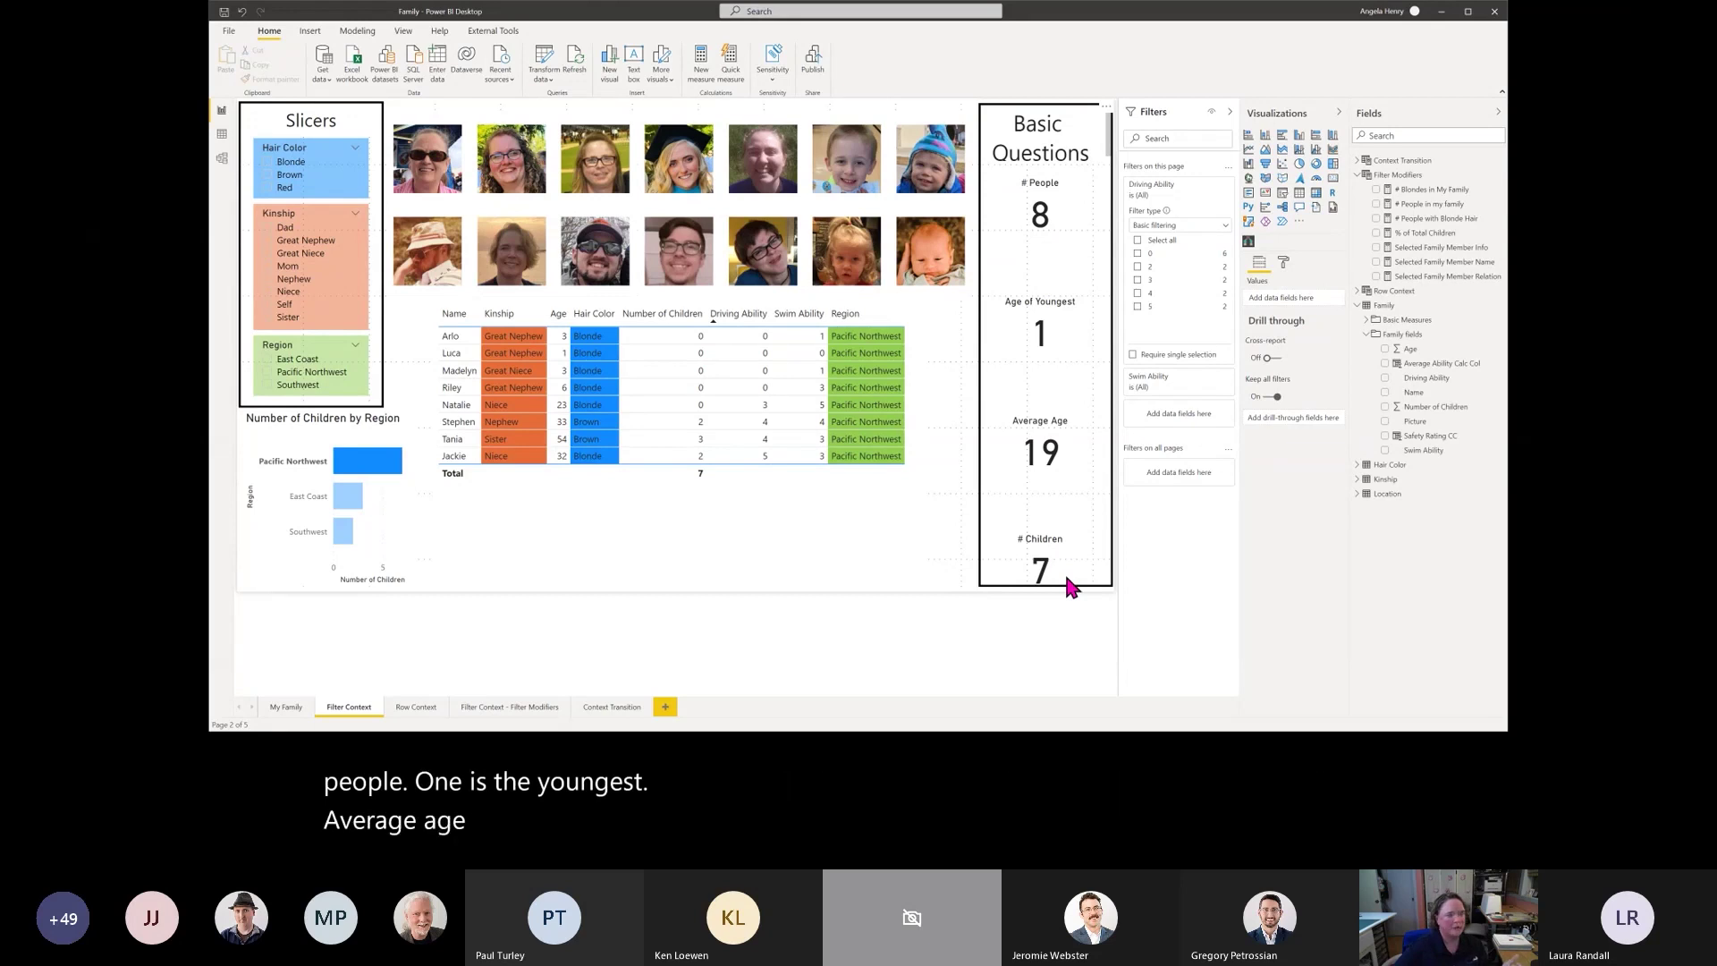
left_click(348, 498)
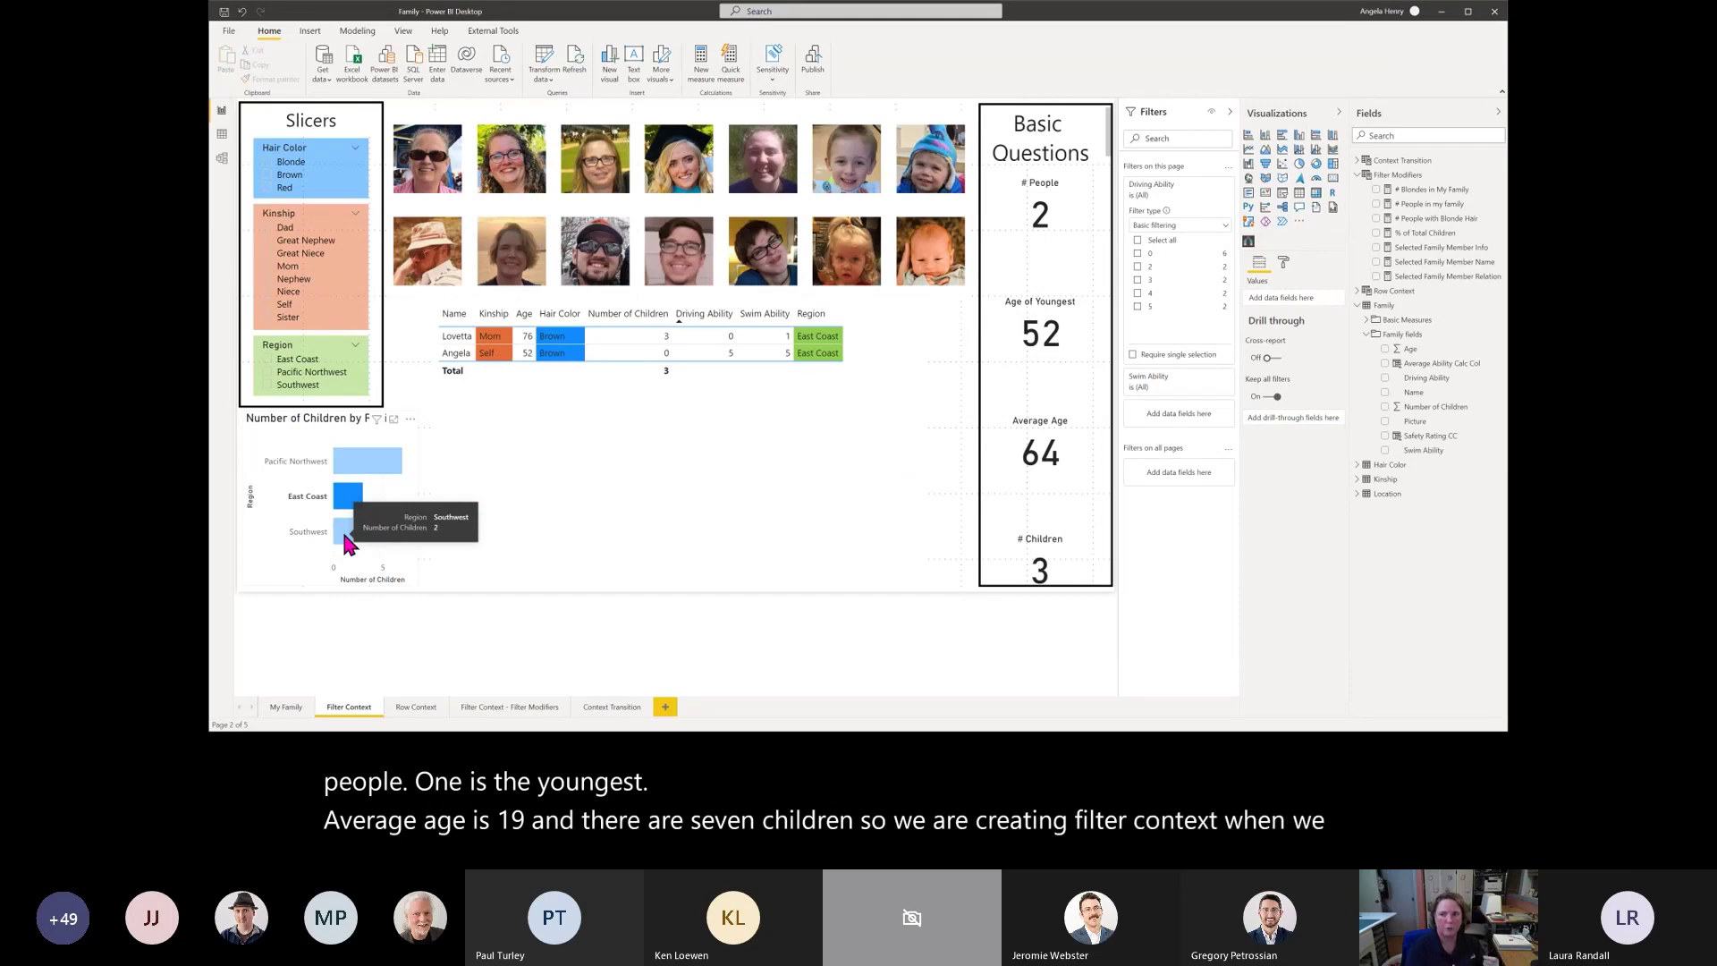
left_click(347, 515)
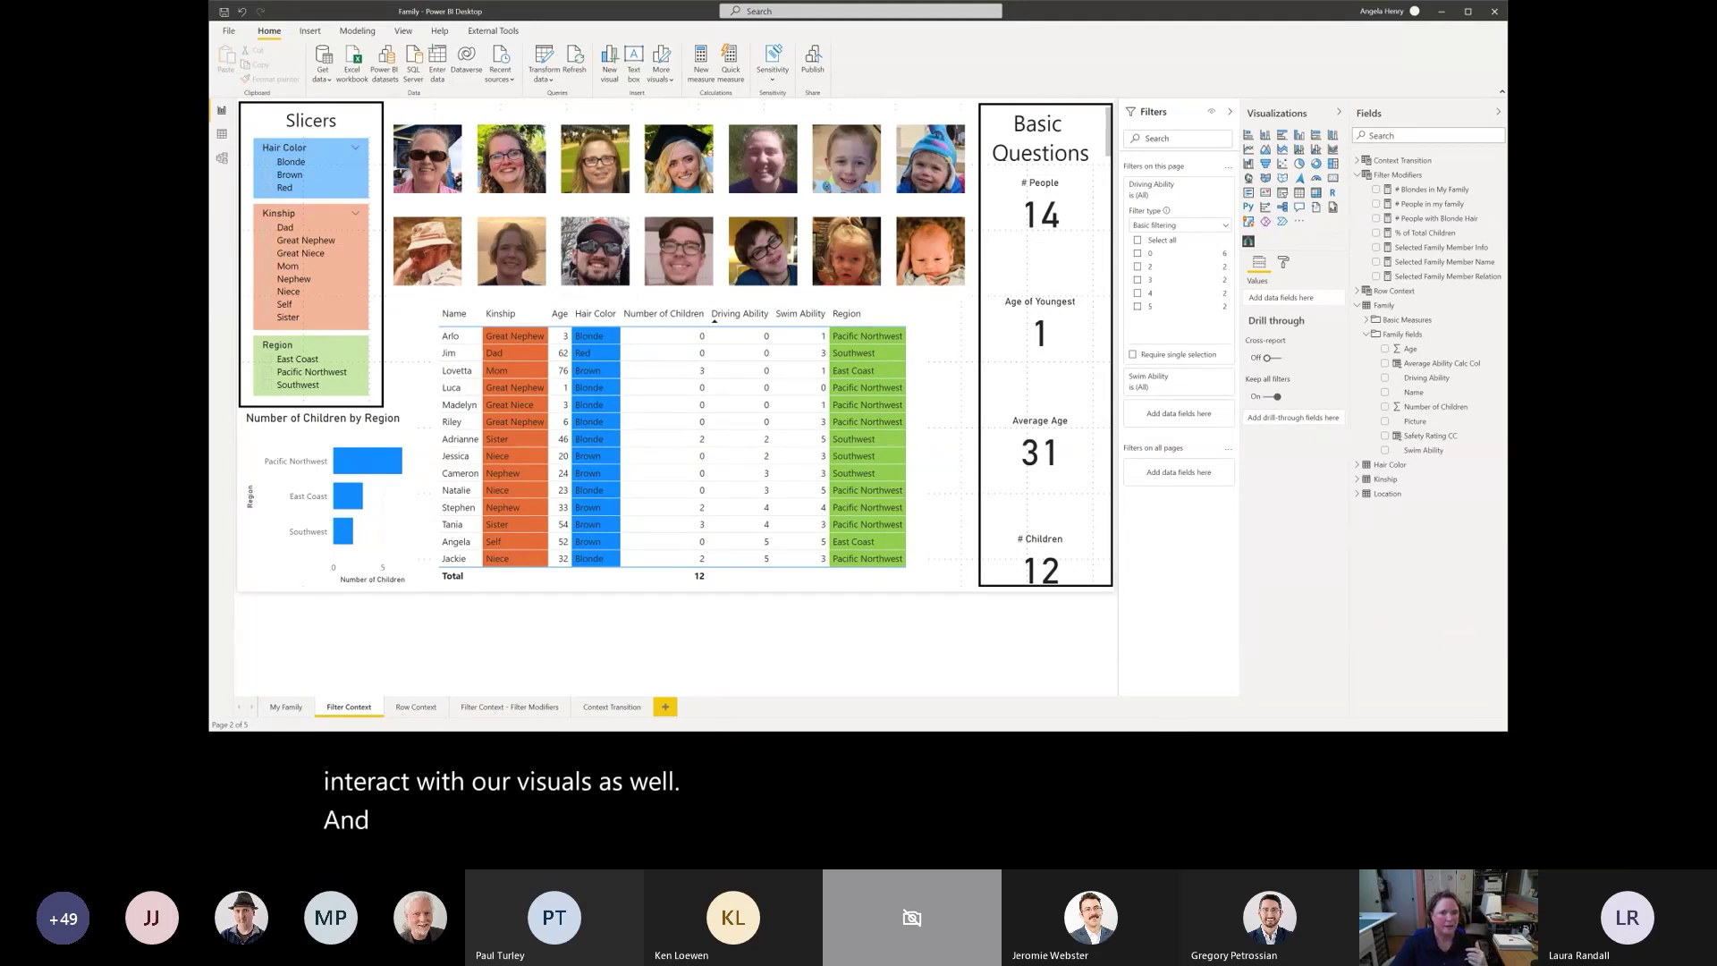
key("alt+Tab")
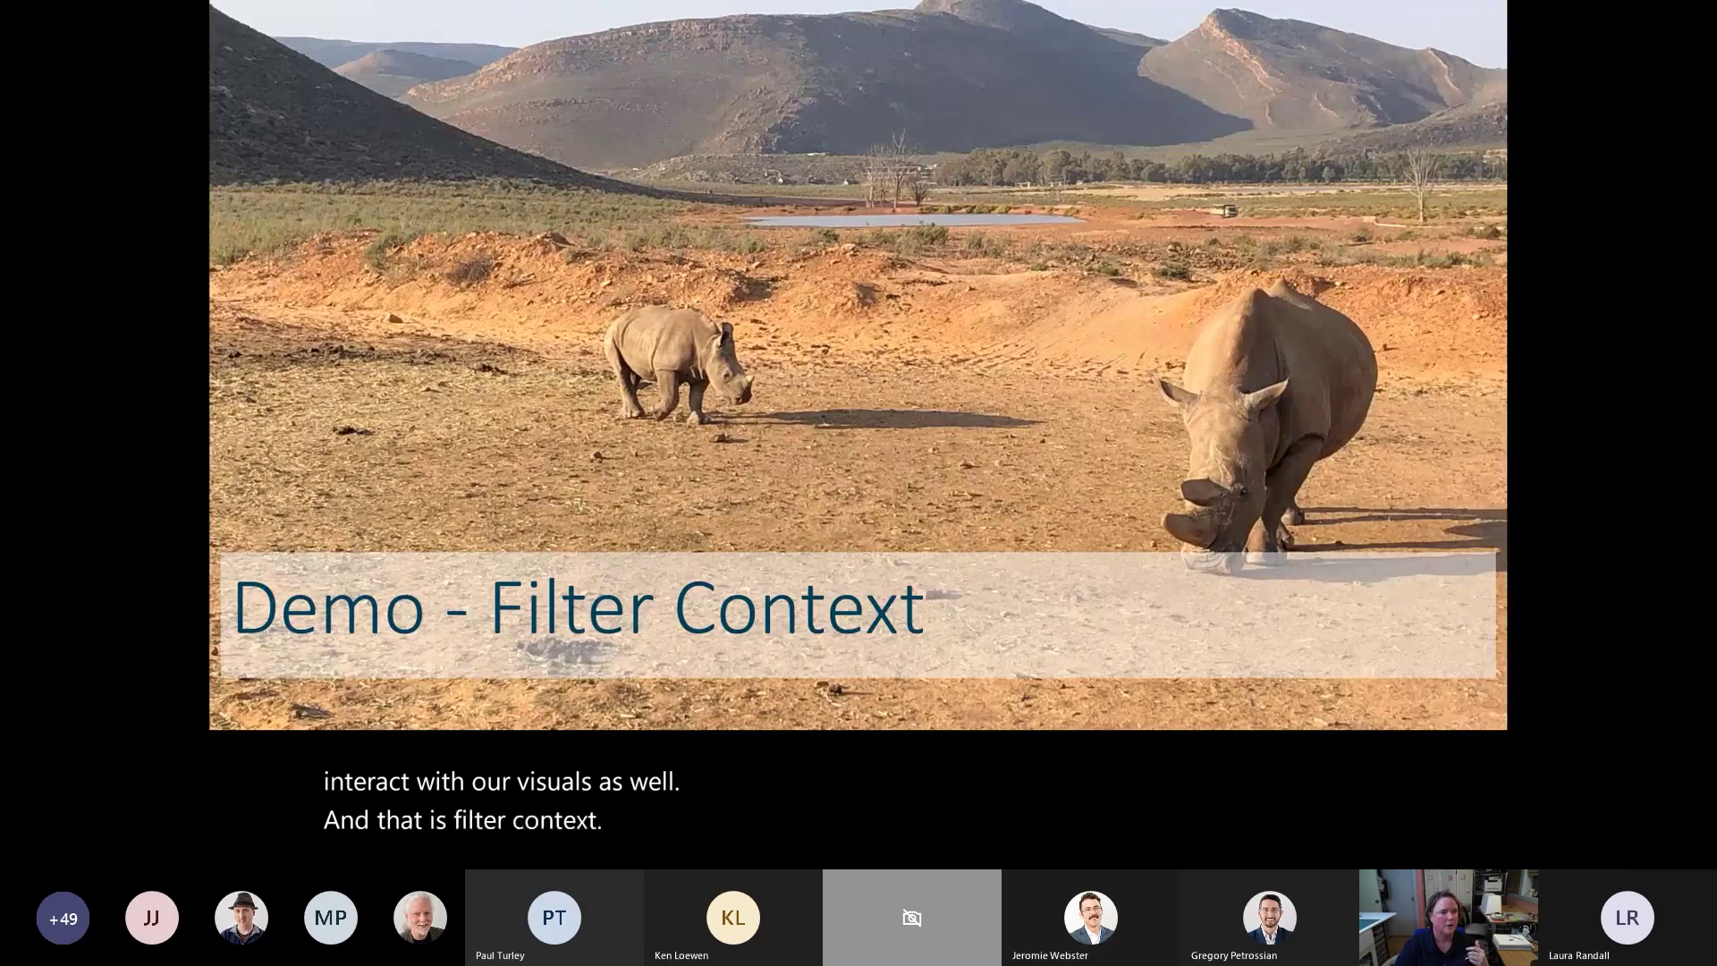
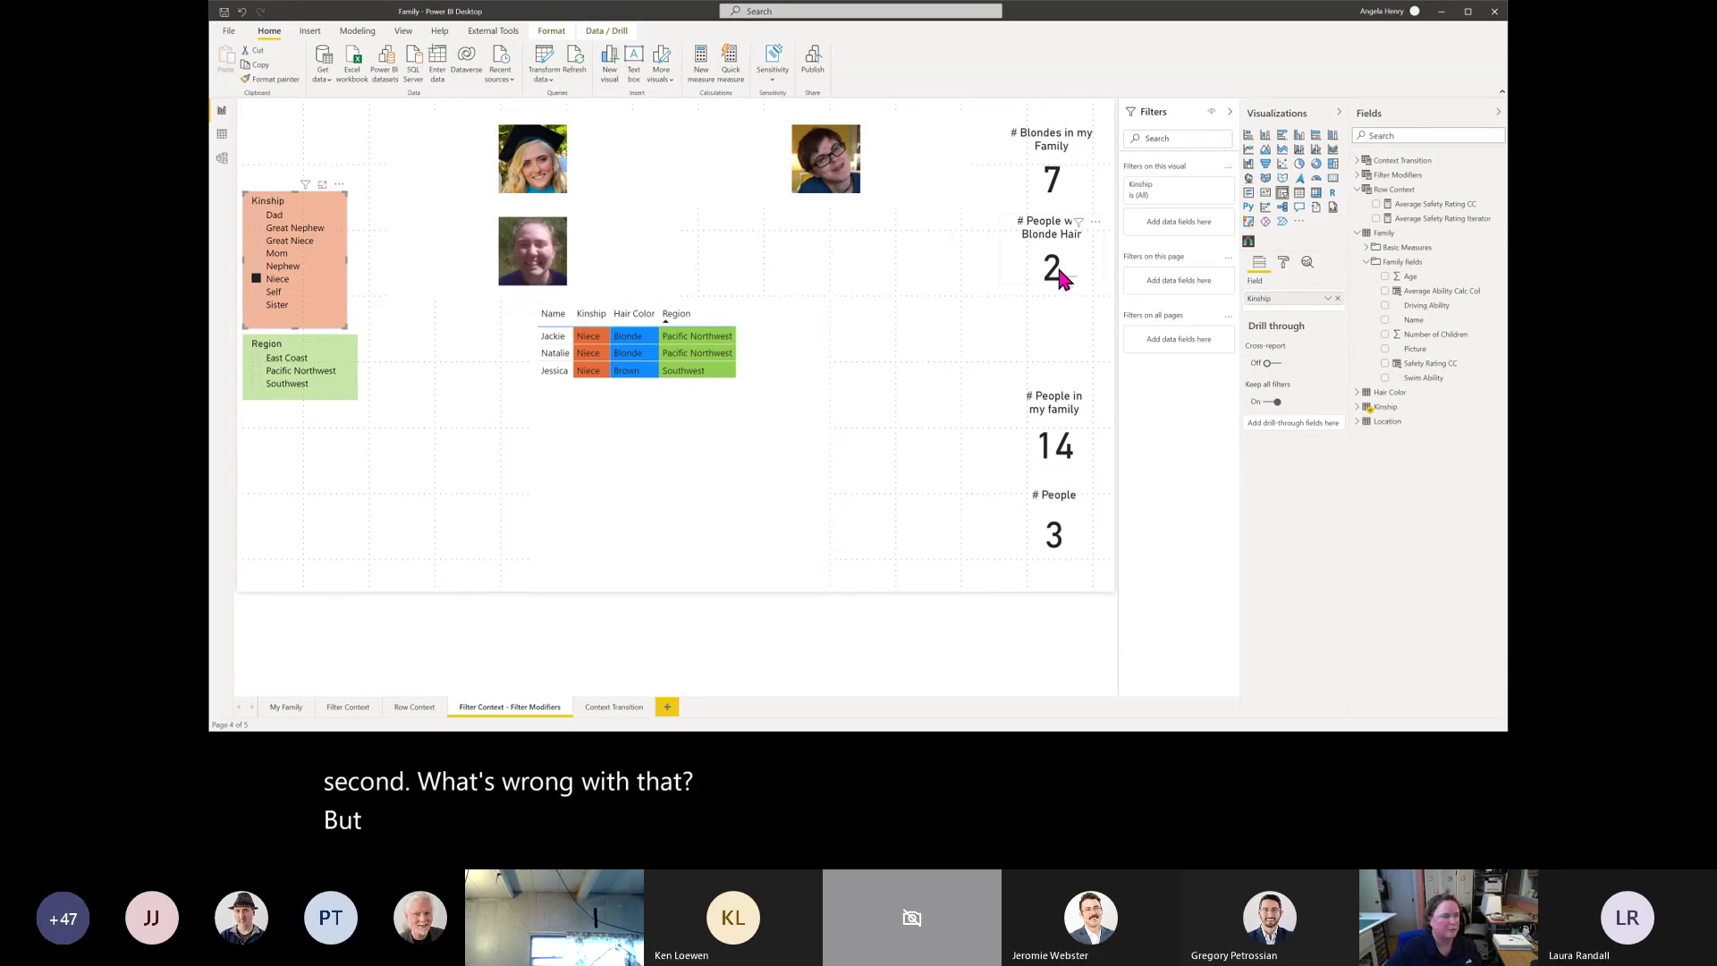
Compare the DAX formulas of the # People and # People with Blonde Hair measures used in the cards
left_click(1056, 537)
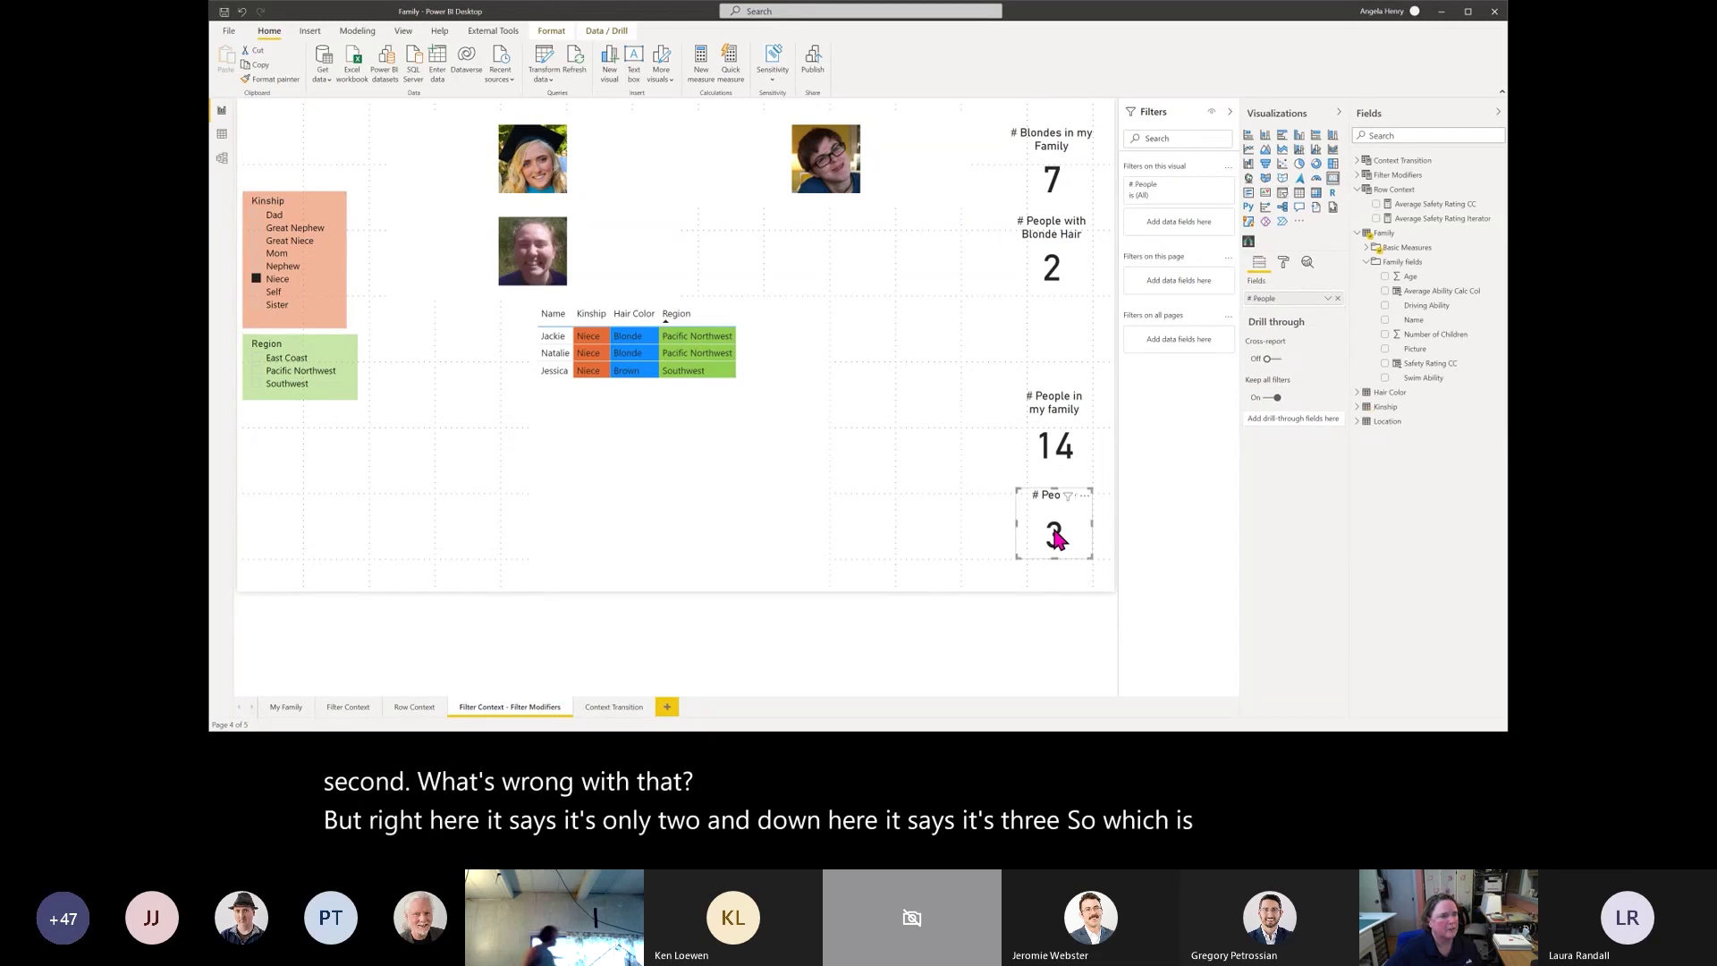
left_click(1366, 250)
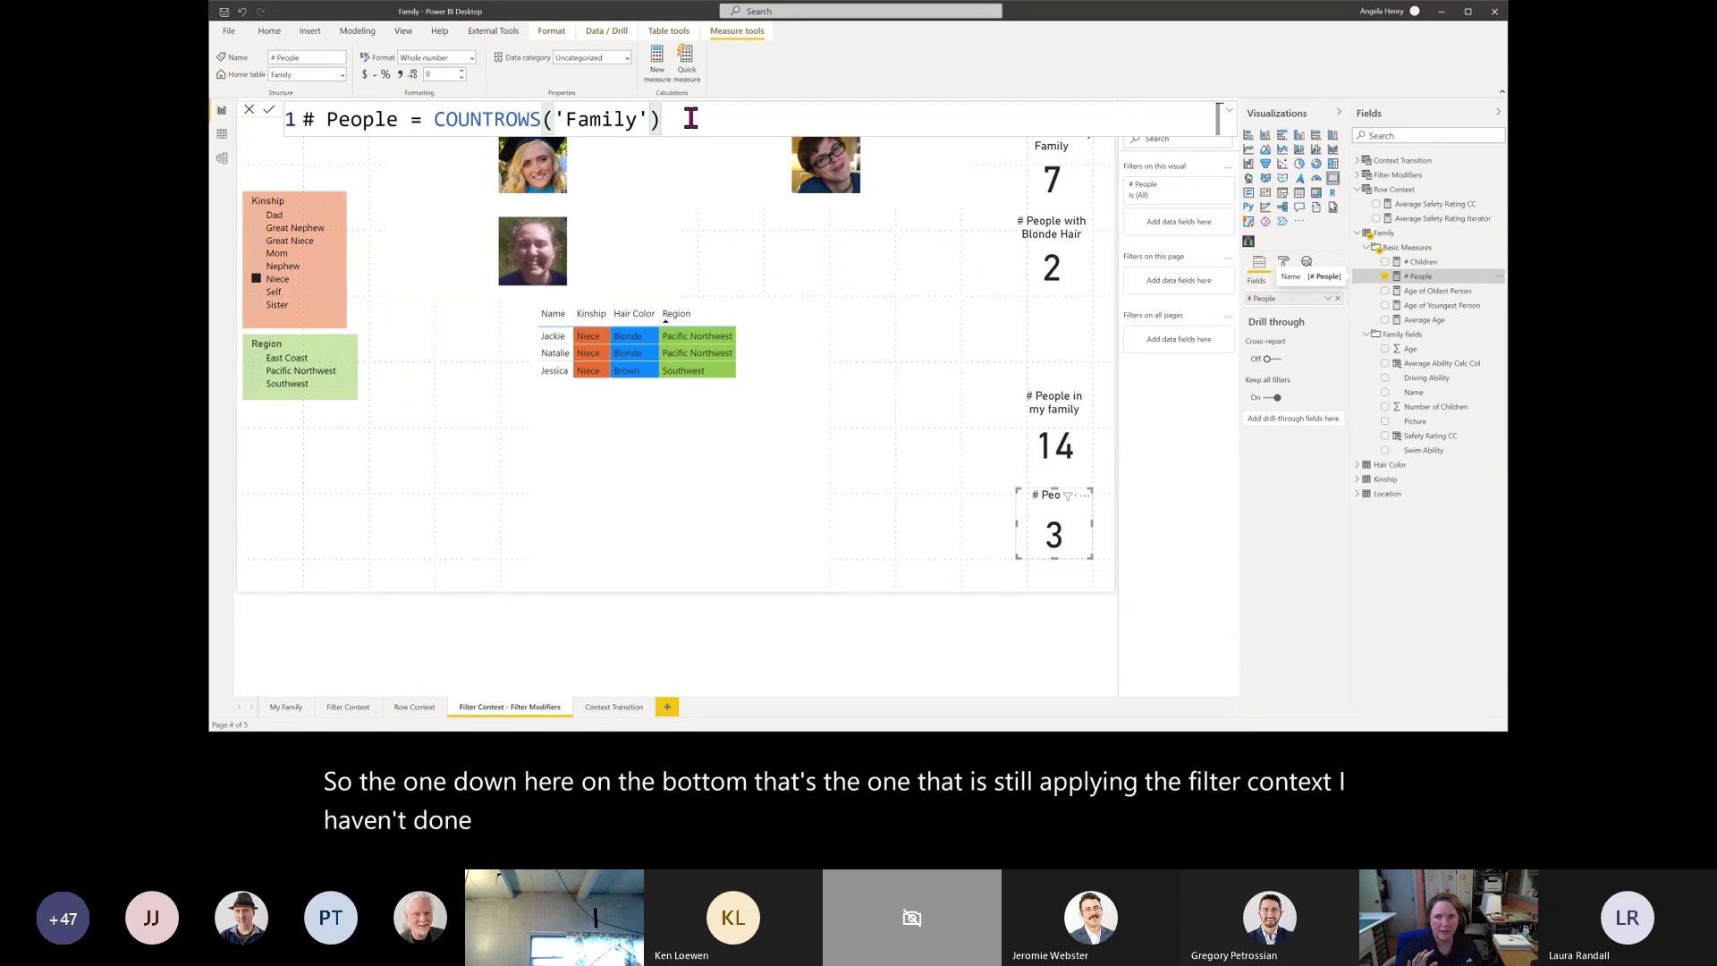
left_click(1077, 269)
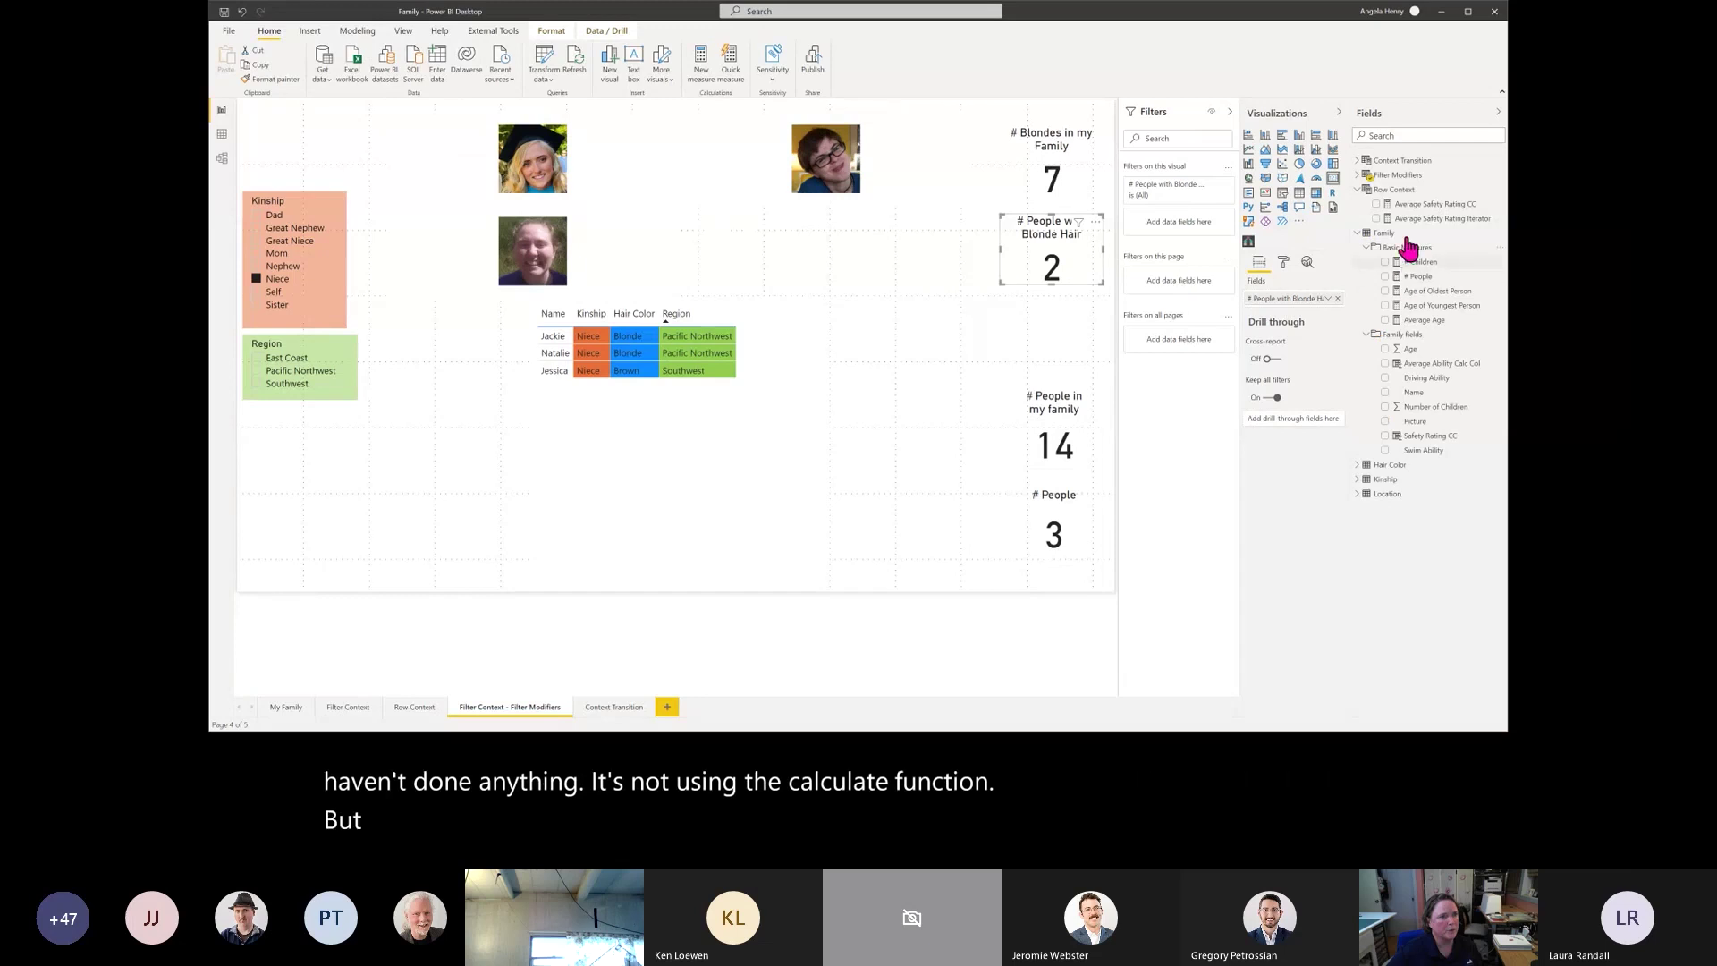
left_click(1358, 176)
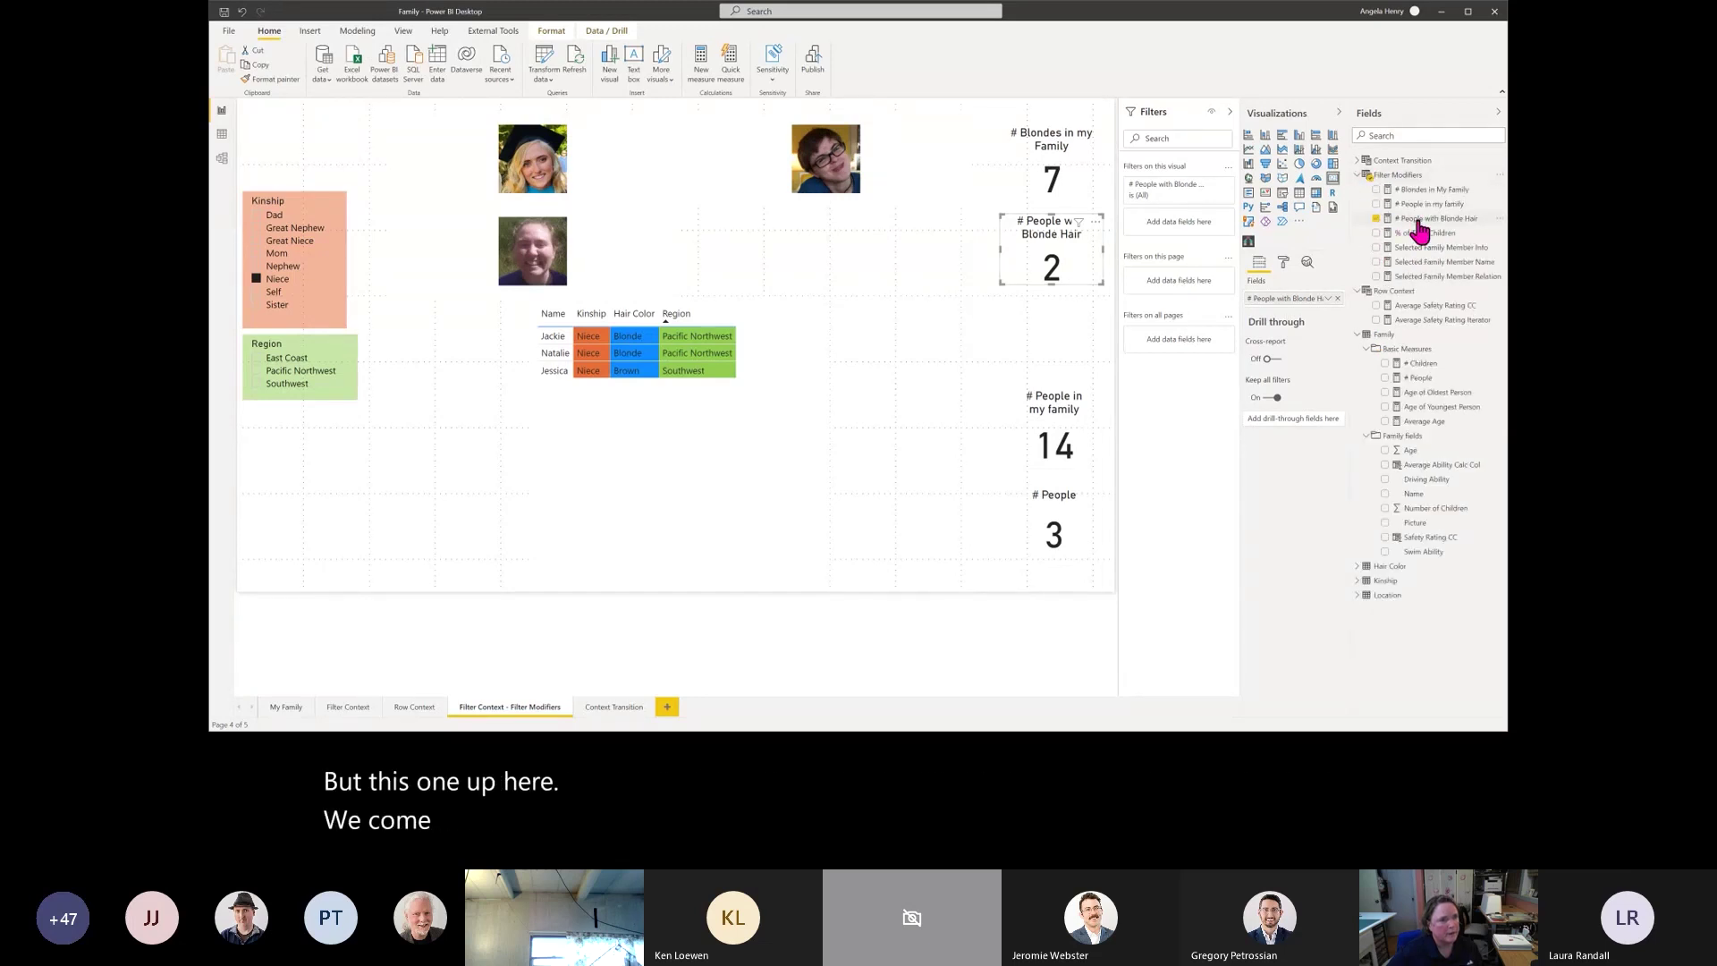
left_click(1390, 219)
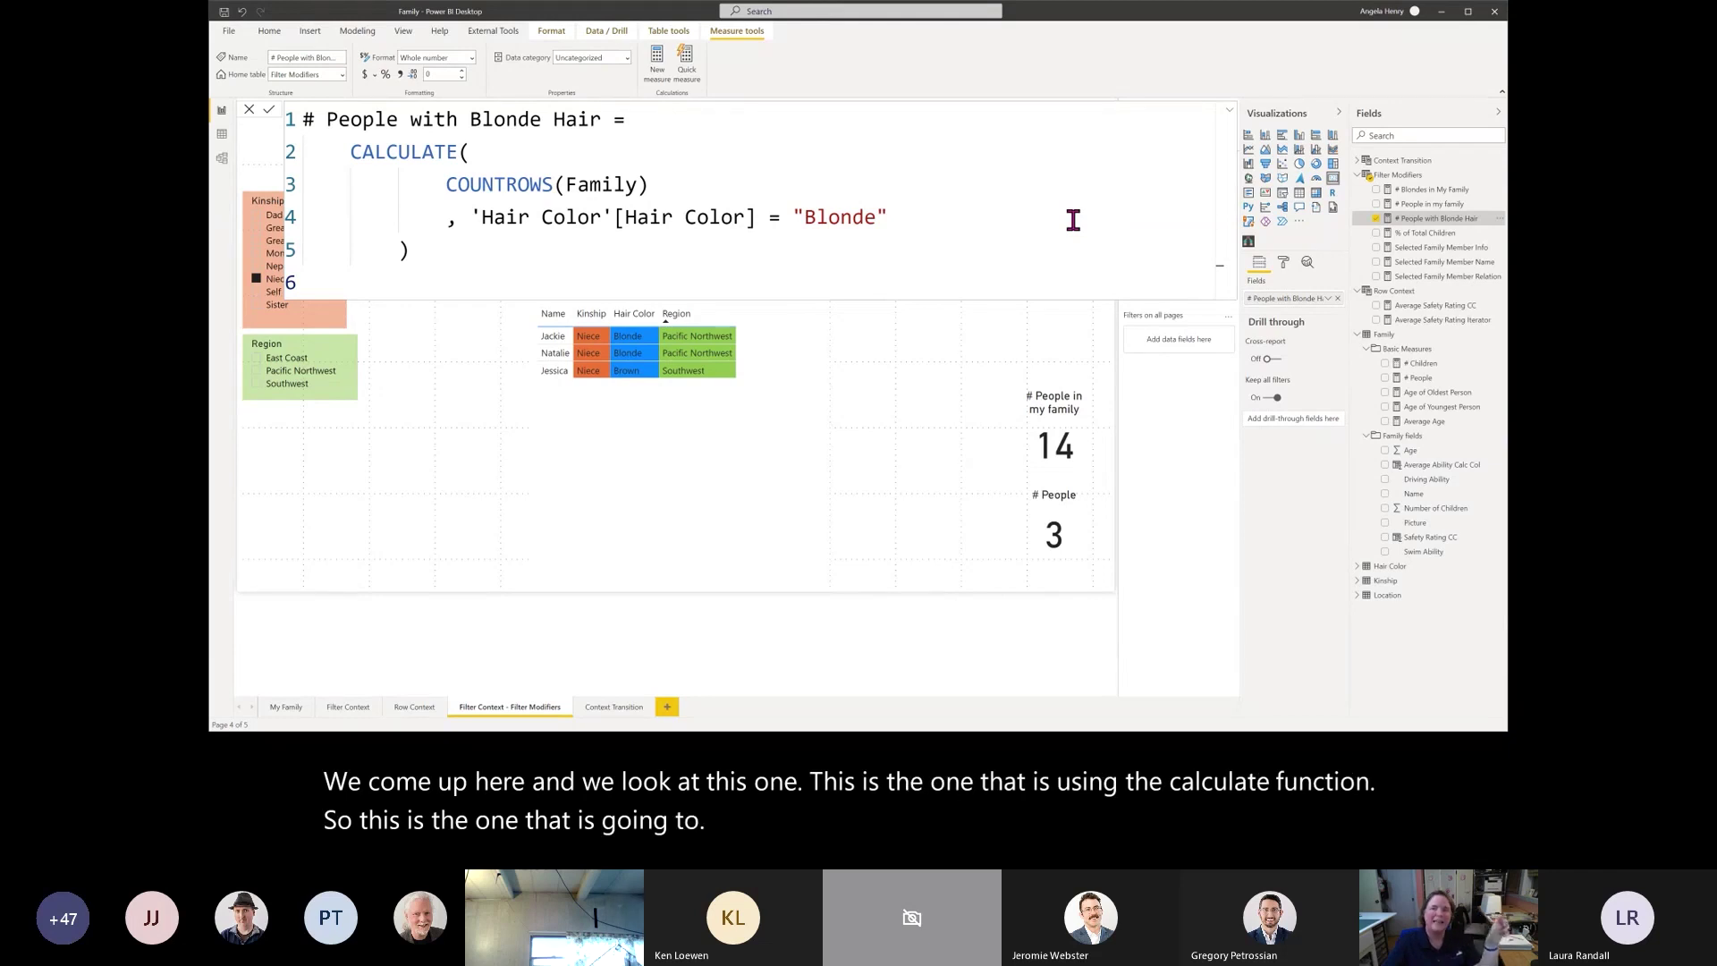
left_click(954, 347)
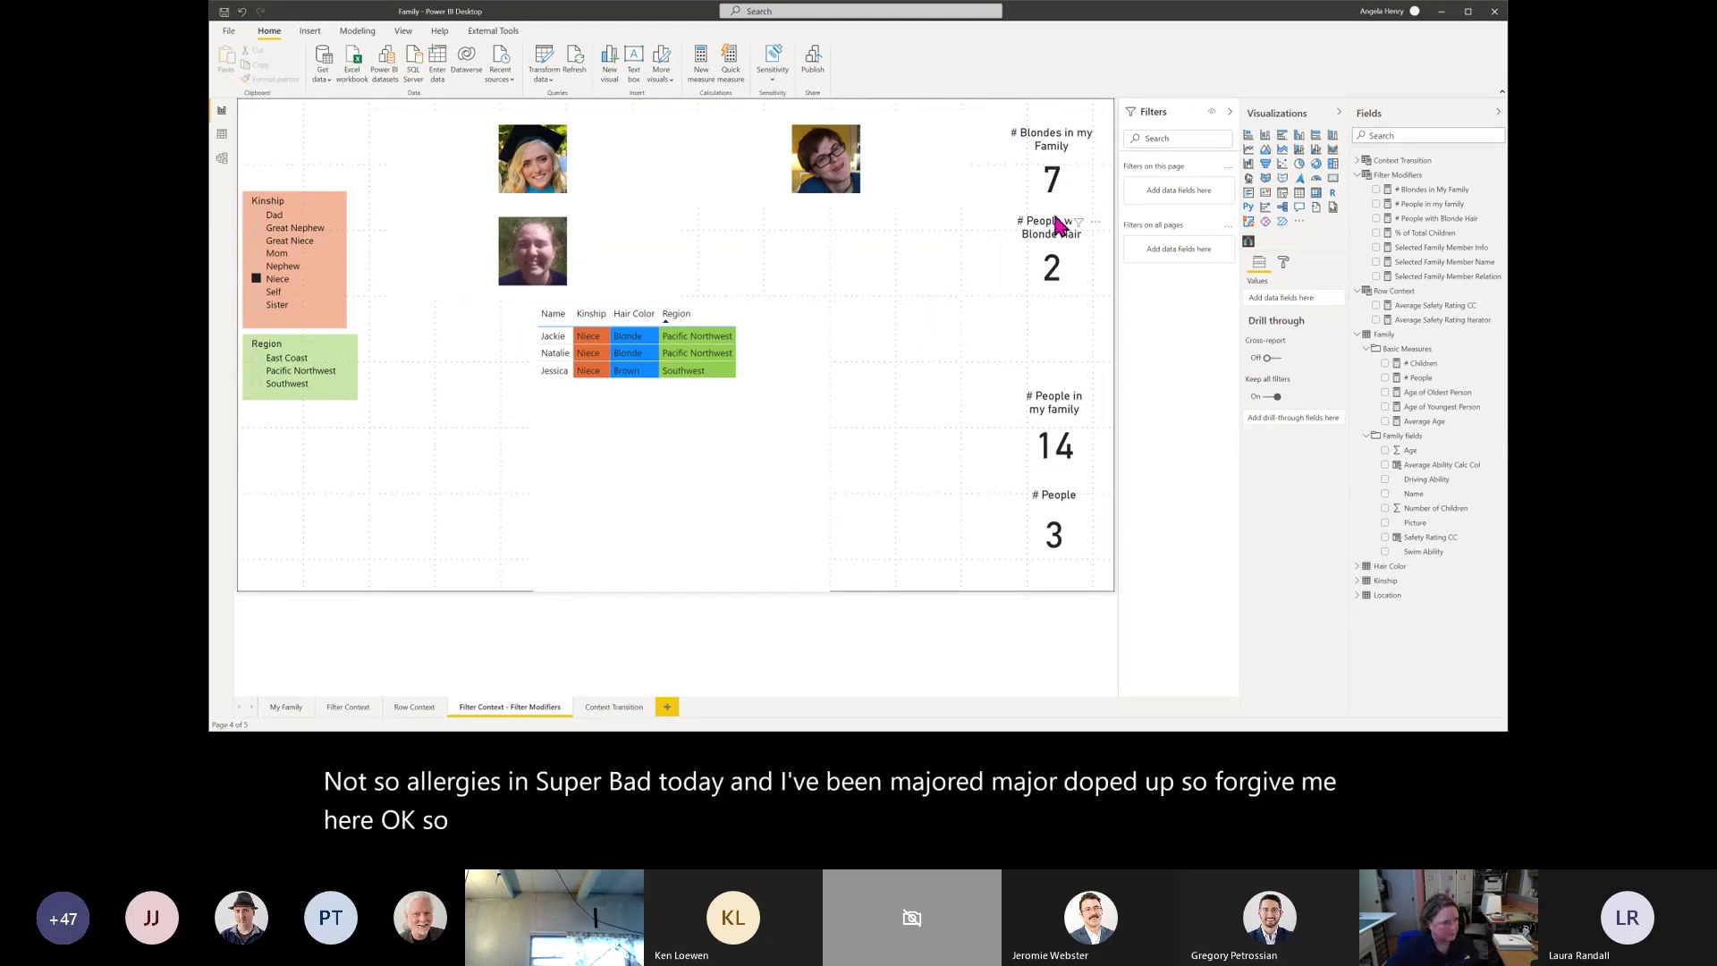
Examine the DAX formula of the # Blondes in My Family measure, and close the formula editor
left_click(1053, 182)
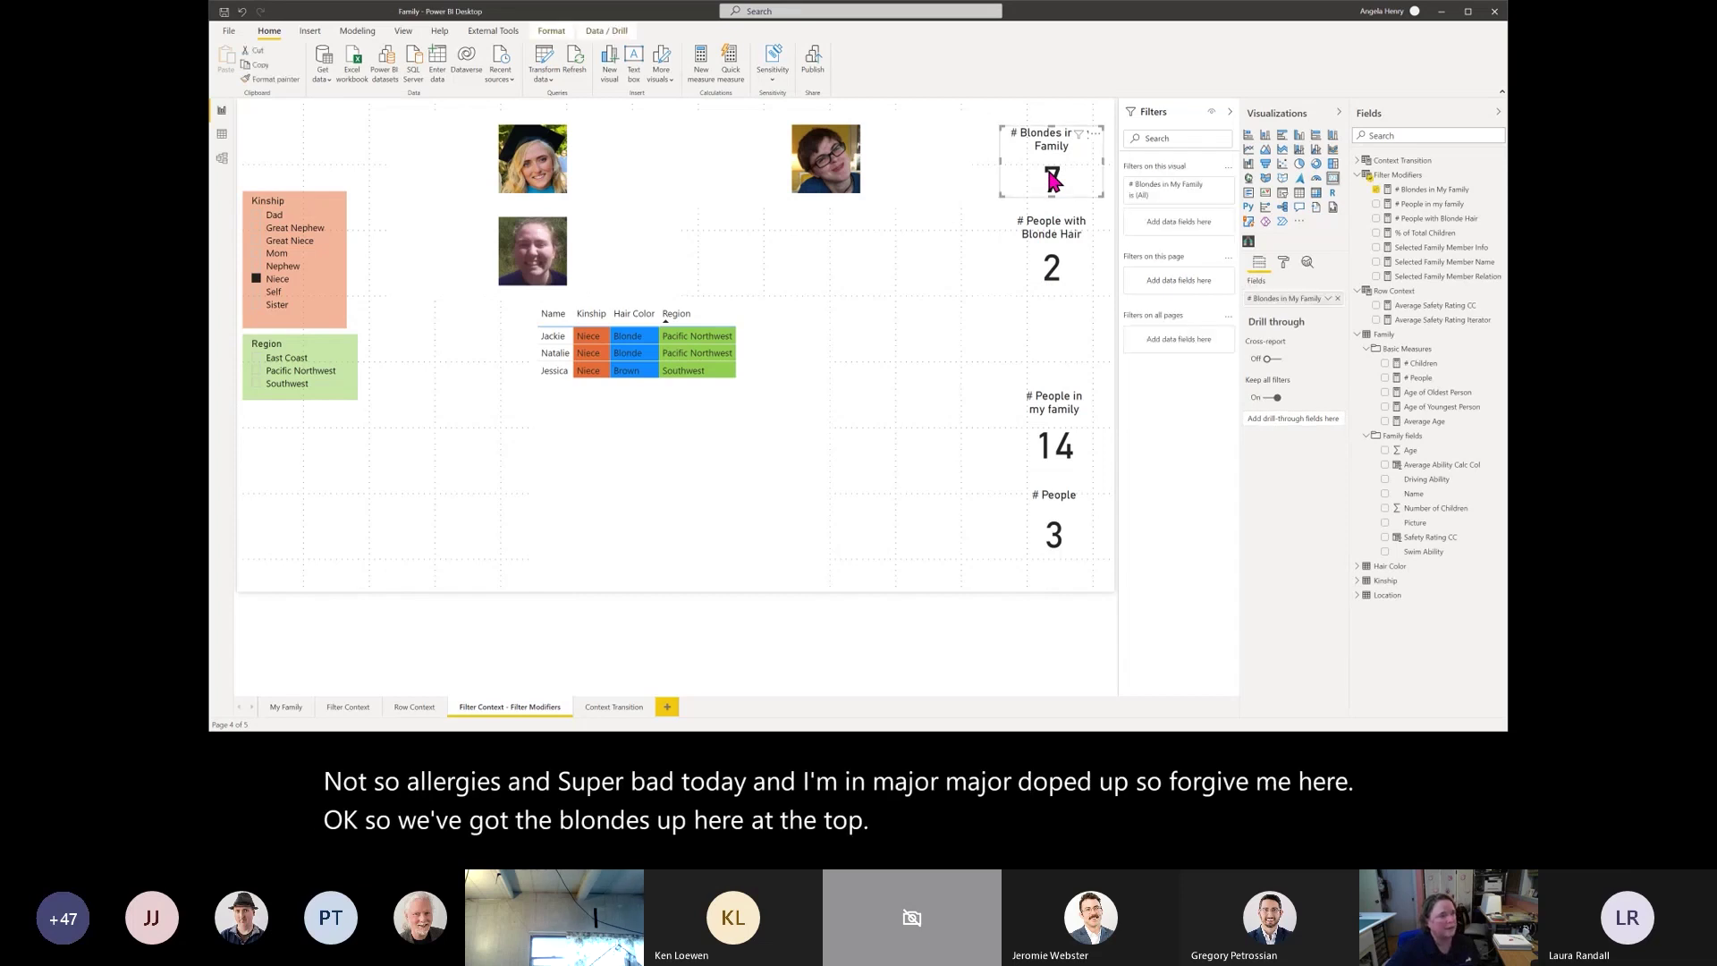
left_click(1426, 191)
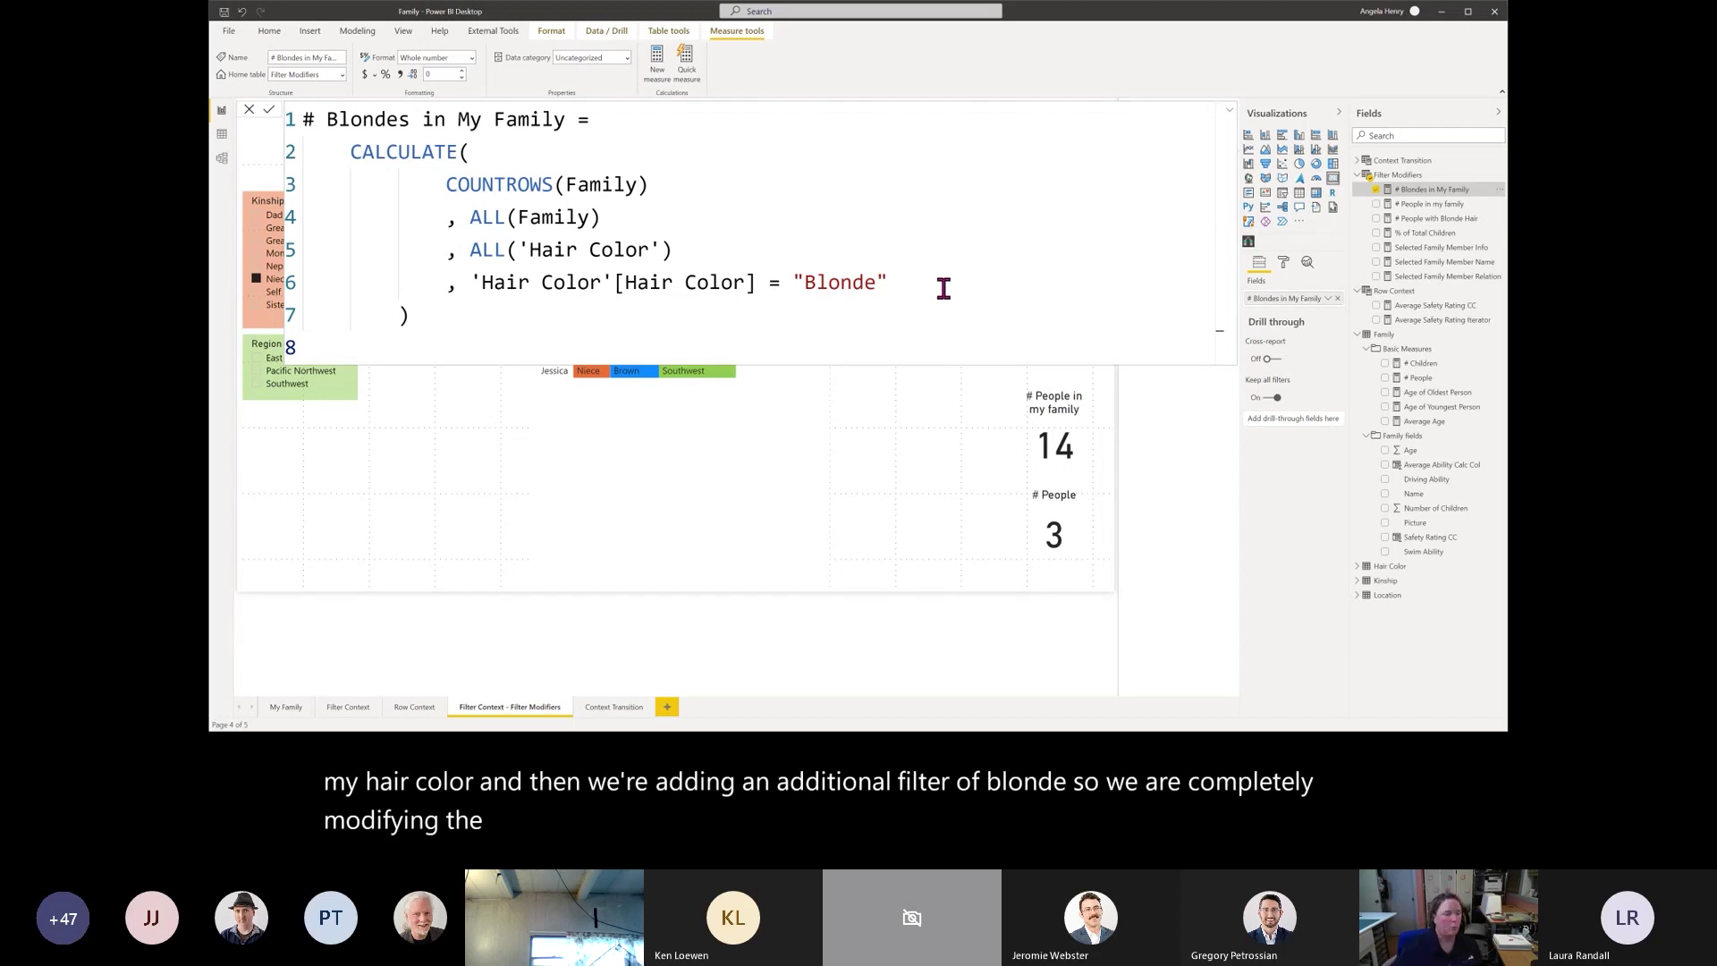
left_click(952, 532)
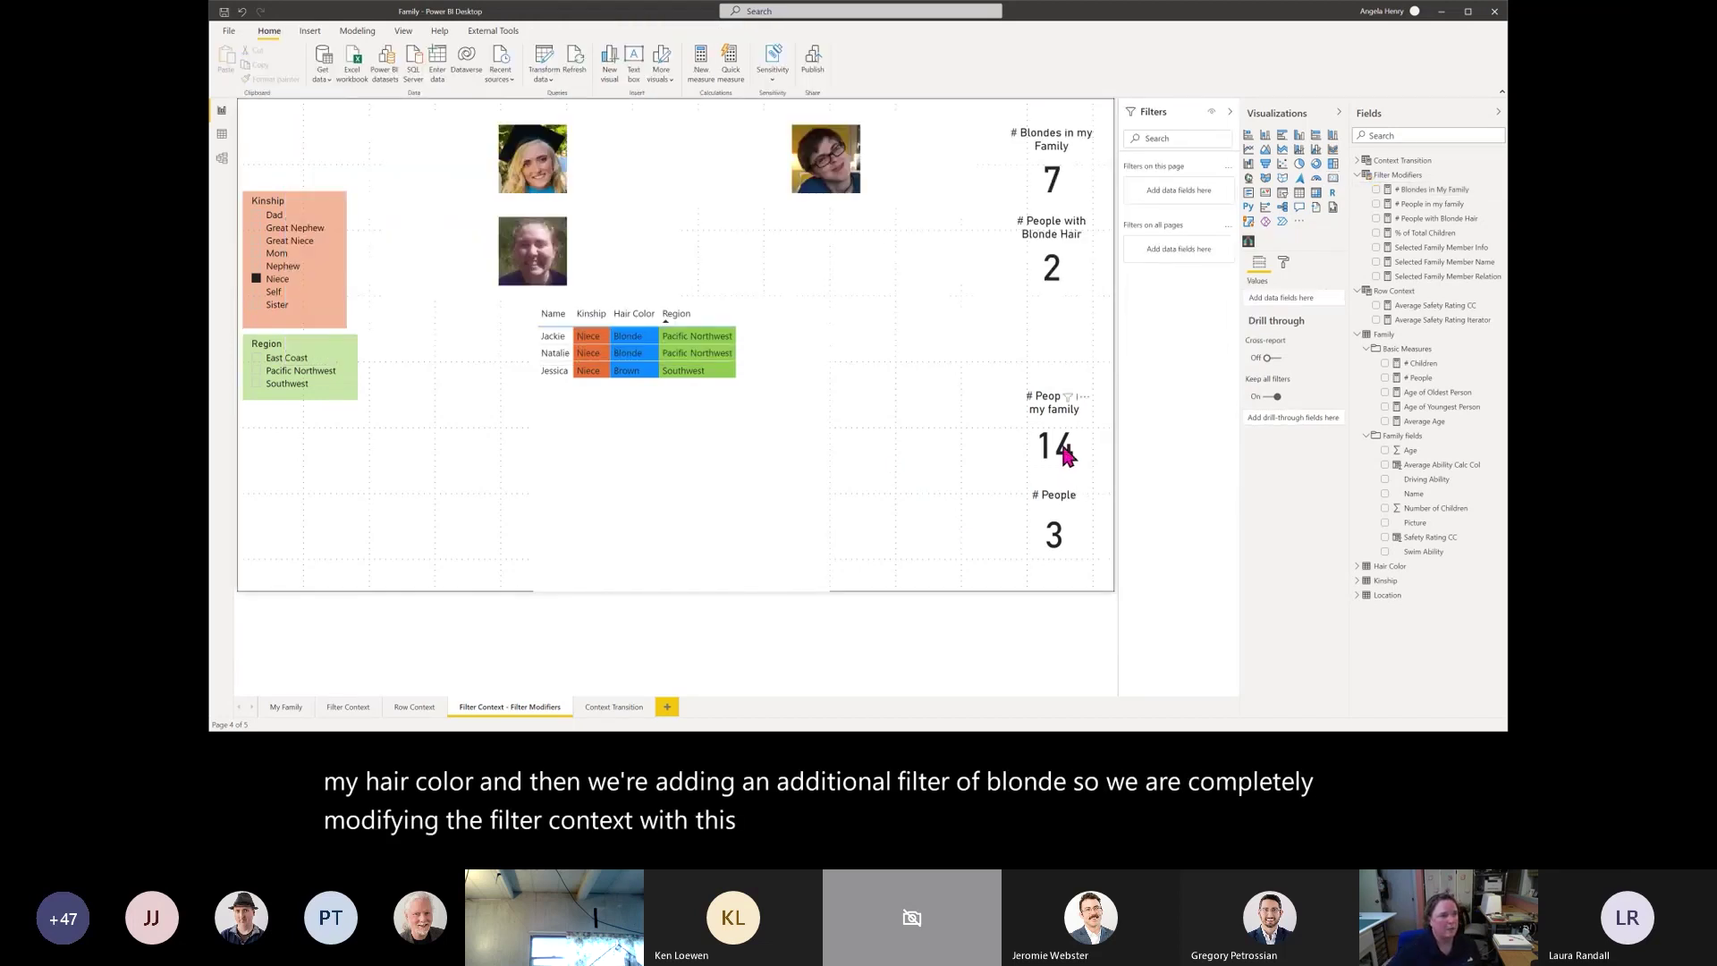
Reopen the # People with Blonde Hair formula to review its hair color filter, and close the formula editor
left_click(1048, 266)
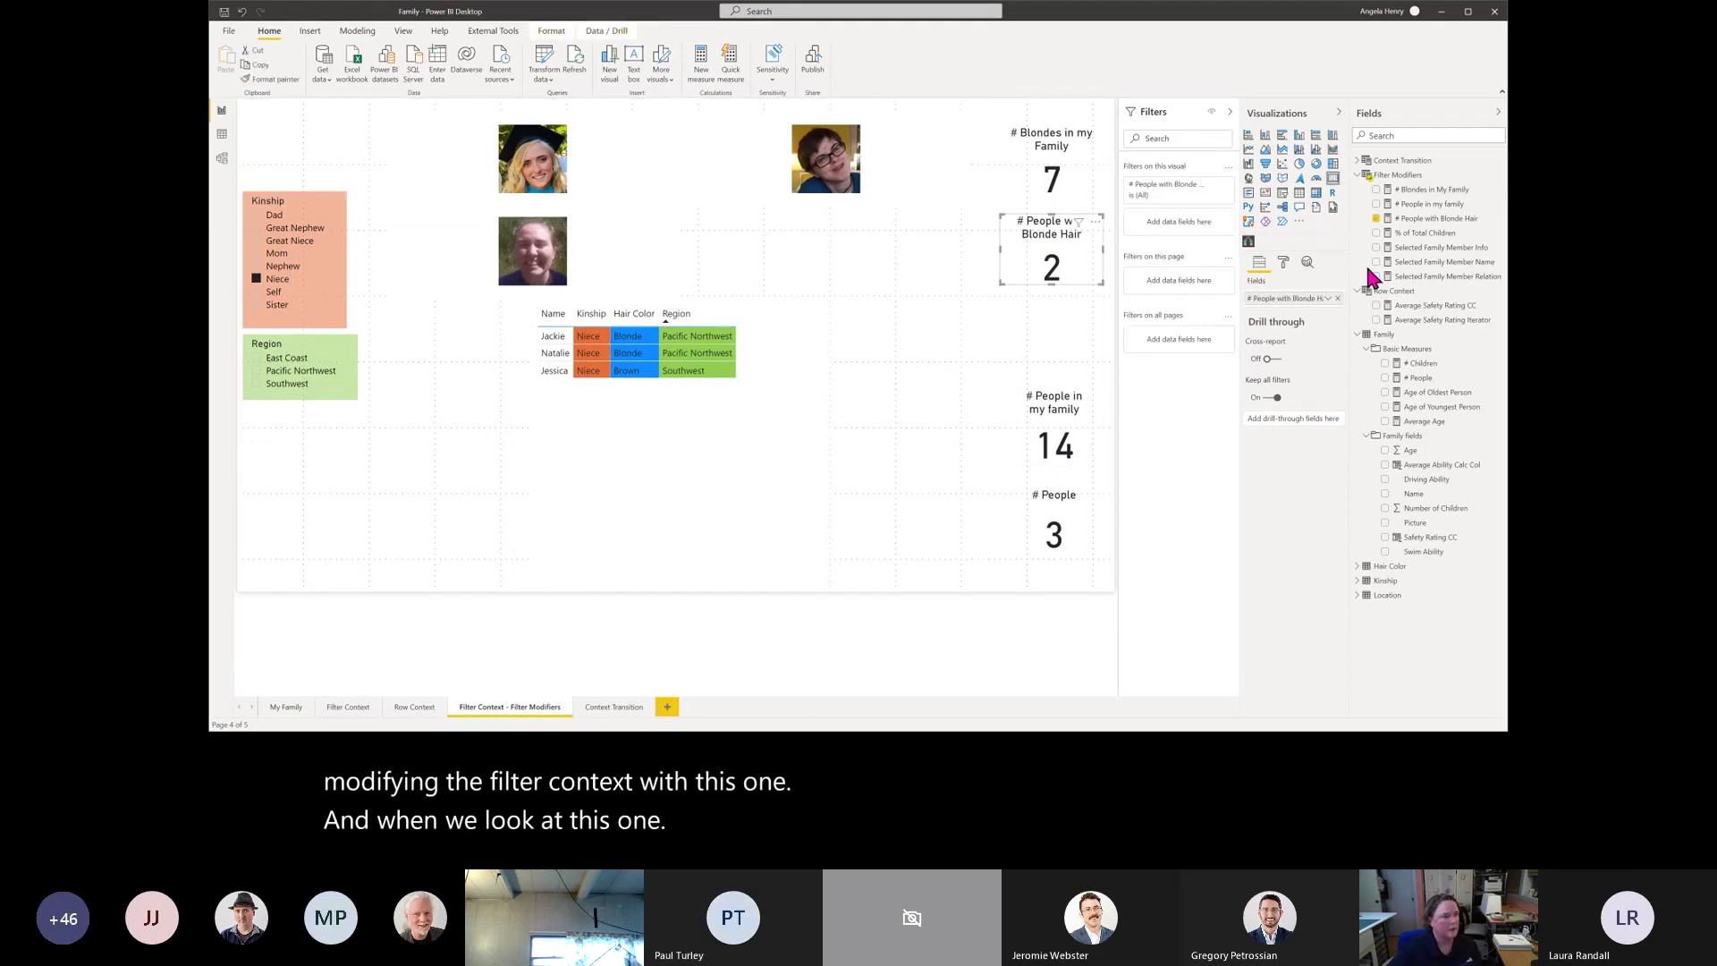
left_click(1434, 220)
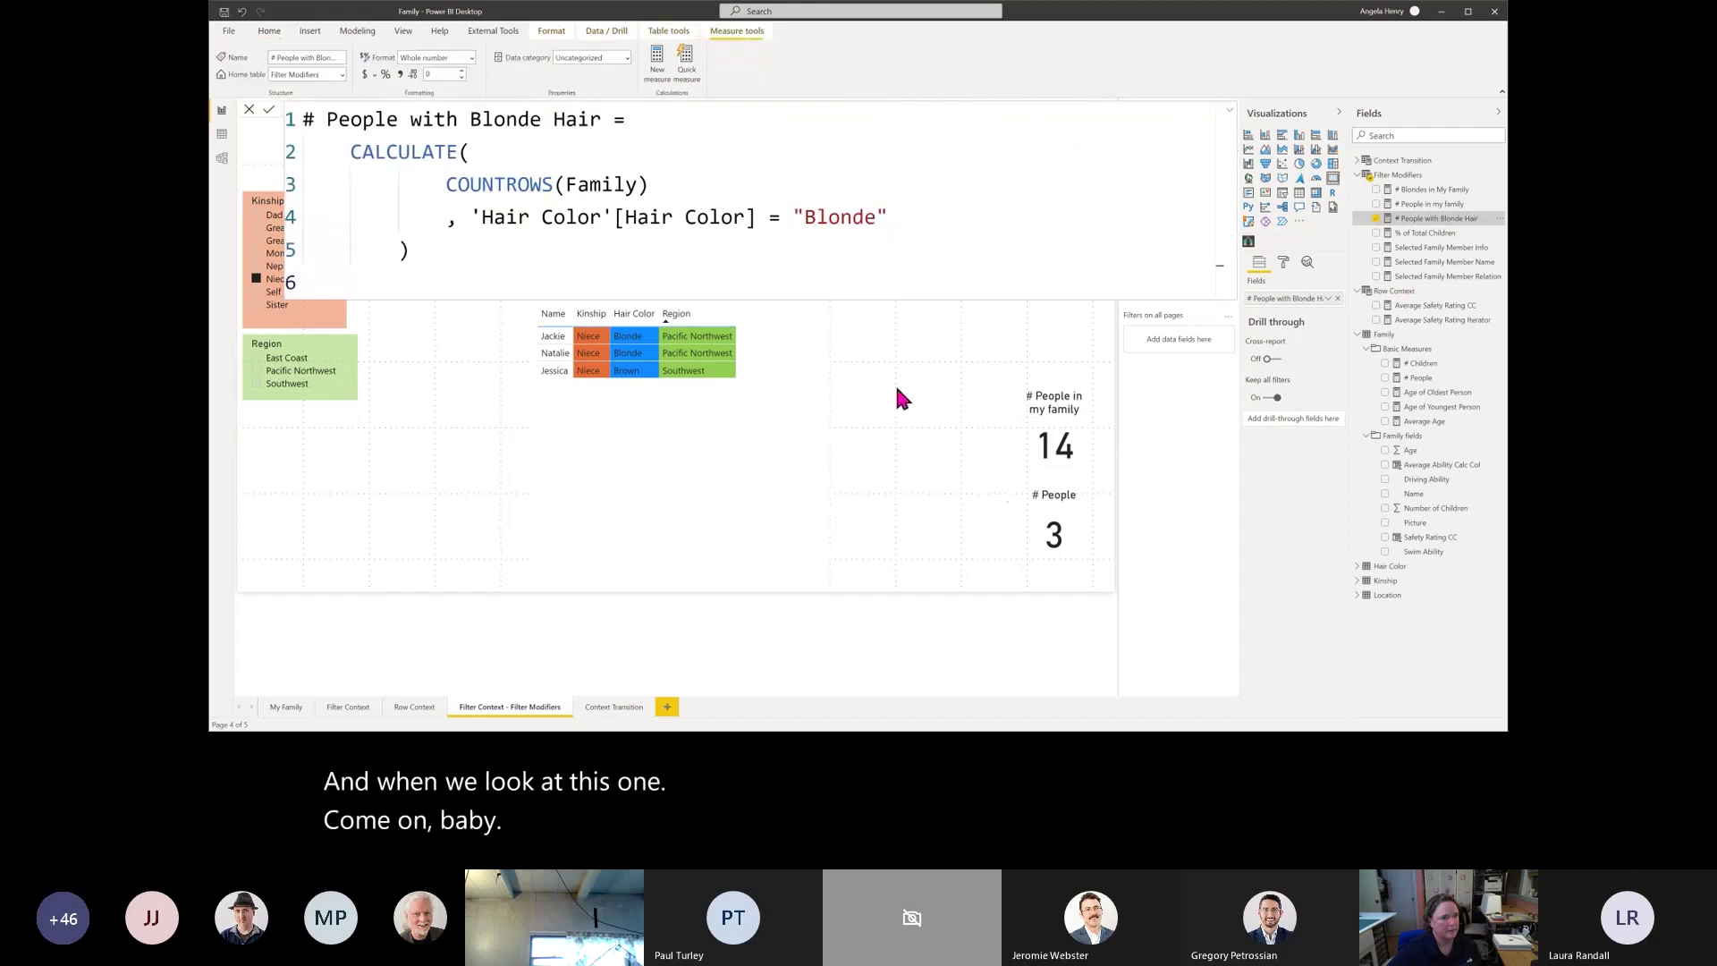
left_click(911, 258)
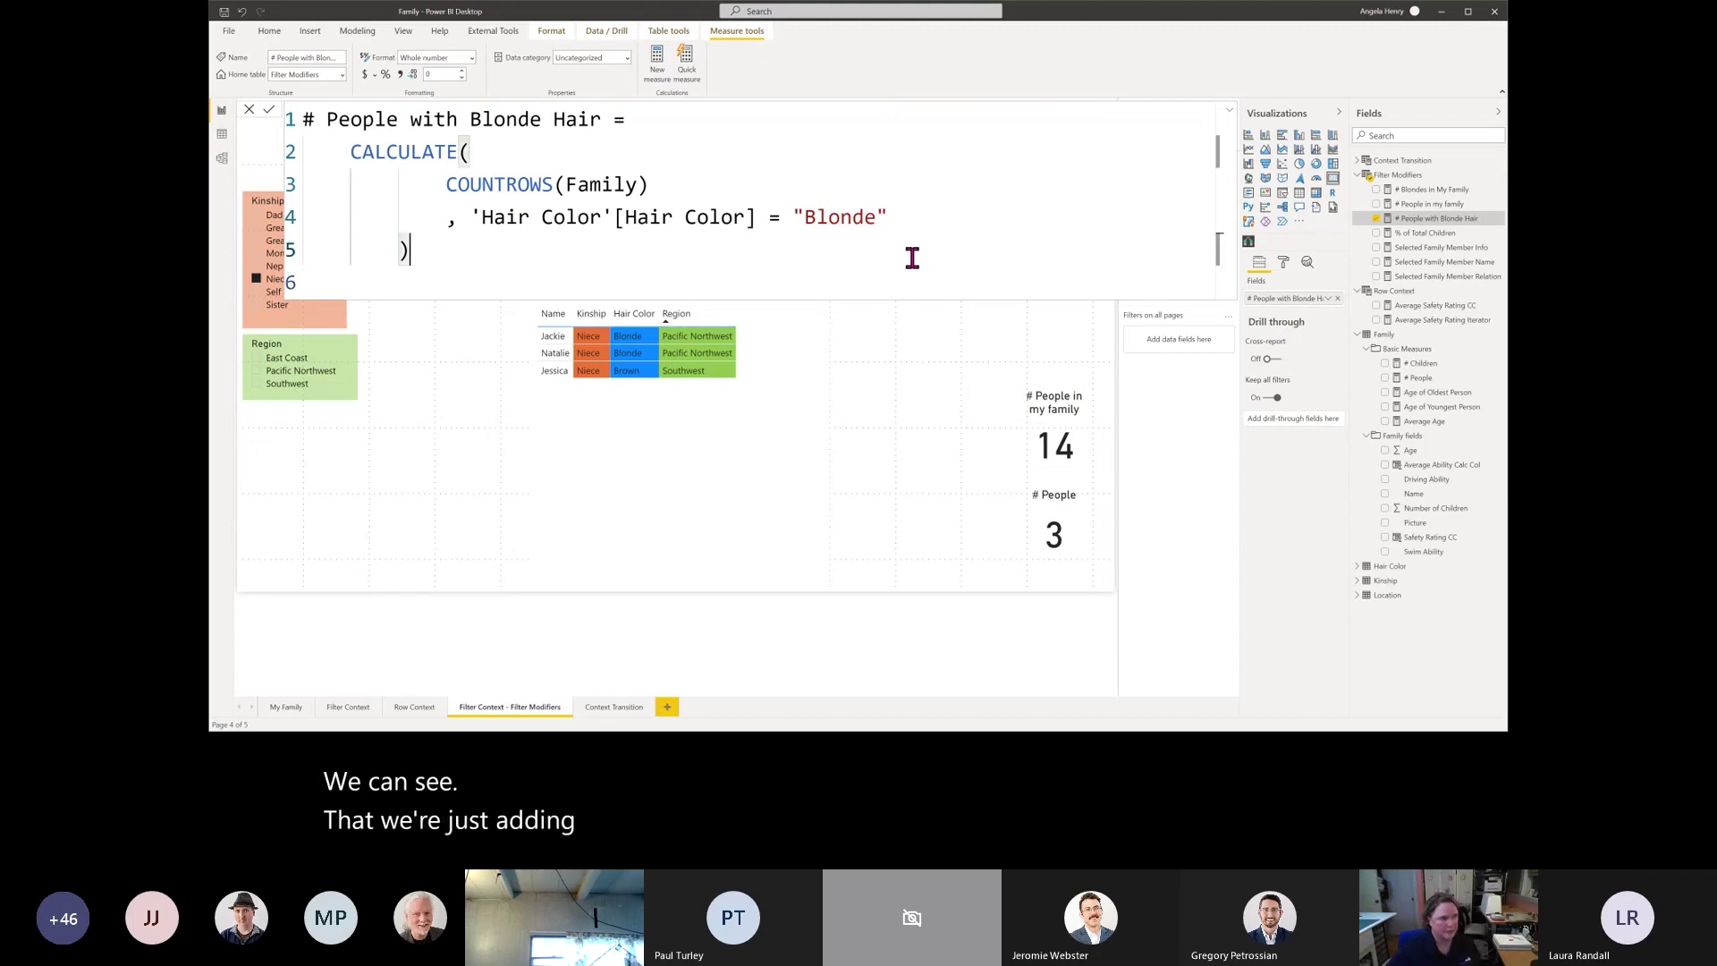
left_click(942, 341)
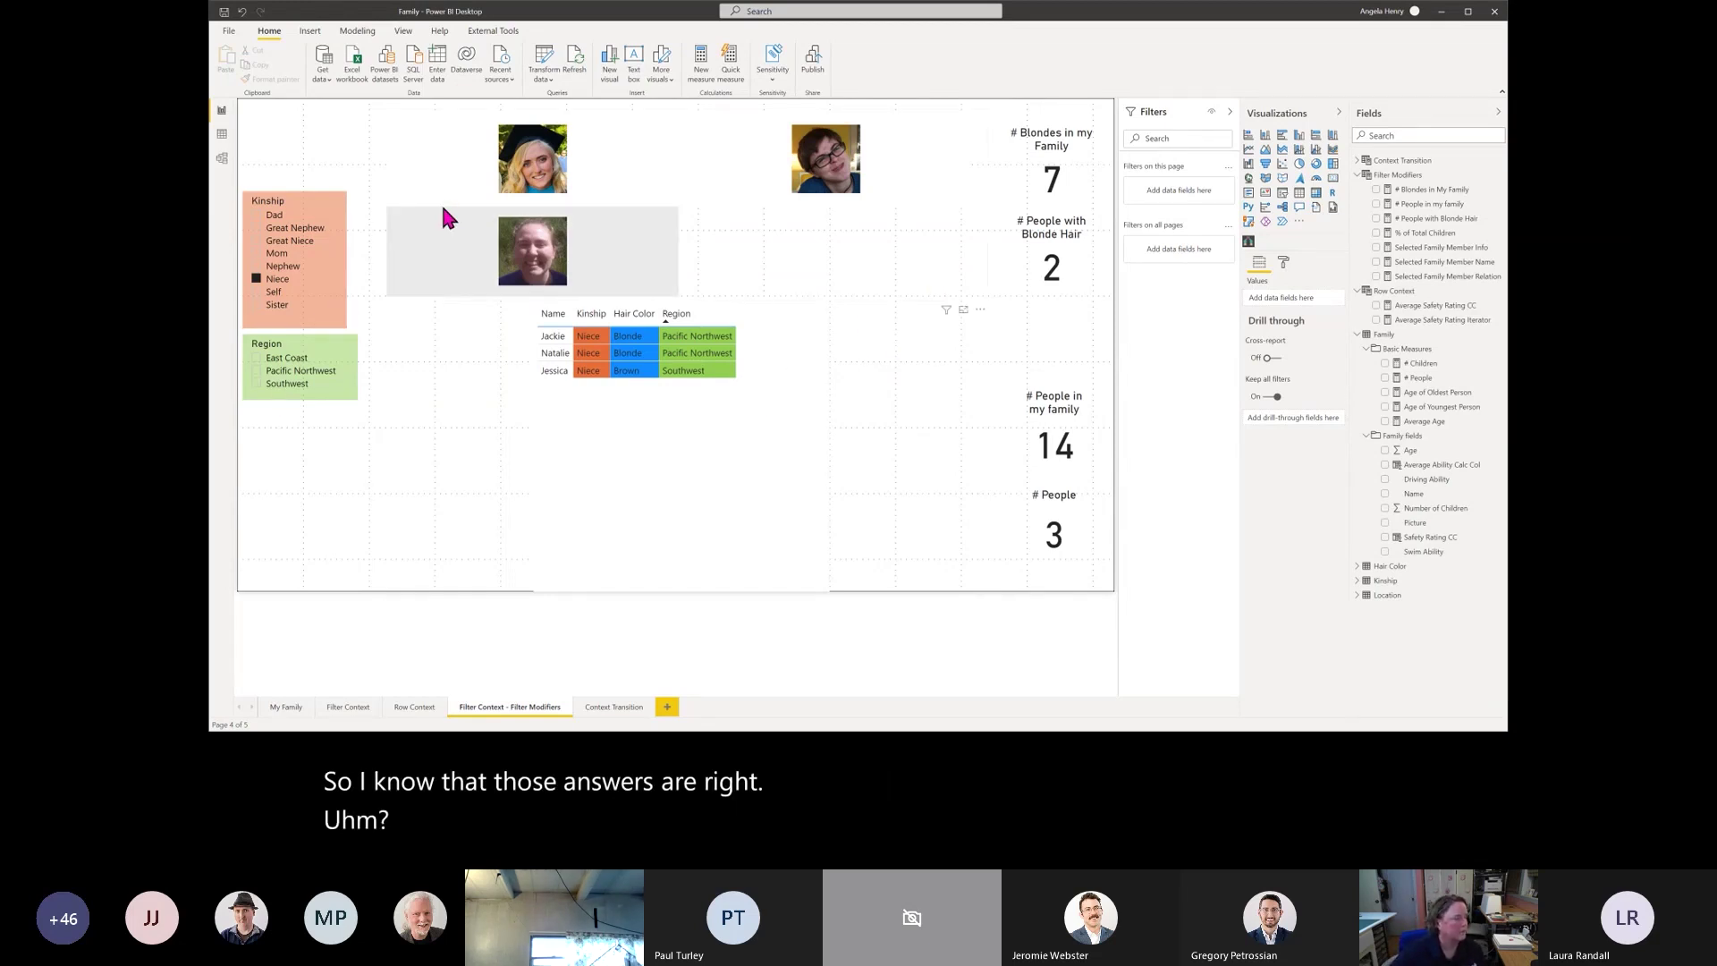
Clear Niece from the Kinship slicer and open the # Blondes in My Family formula to review its column reference notation
left_click(257, 280)
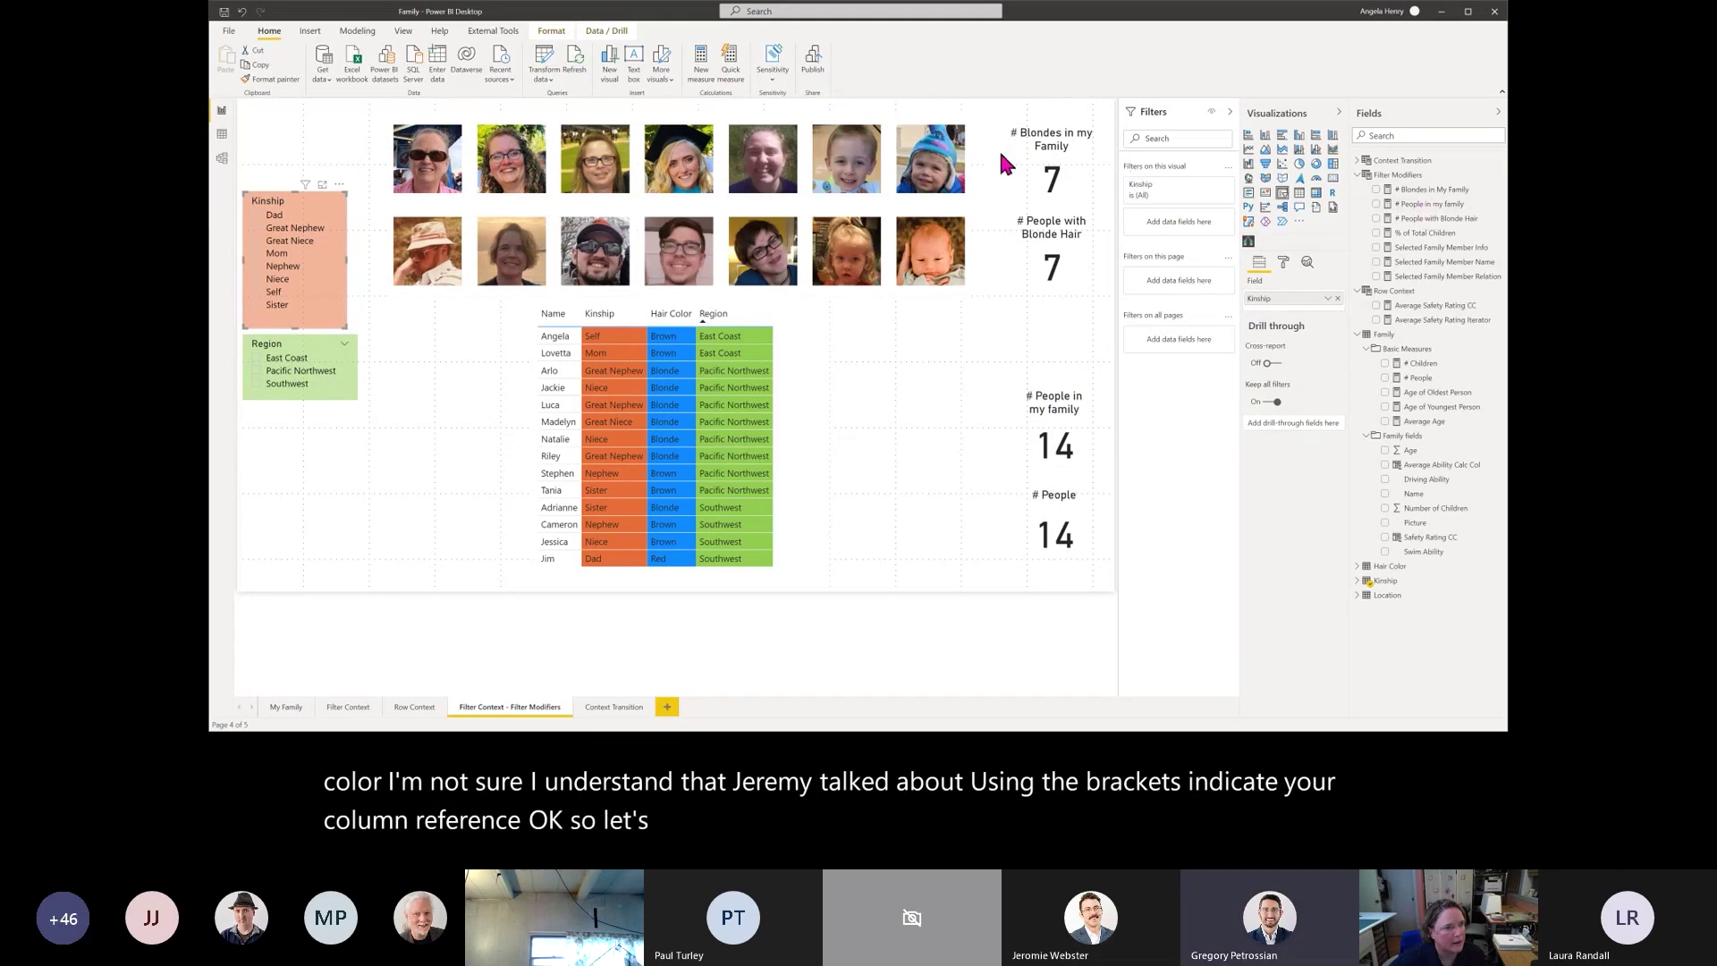
left_click(1059, 183)
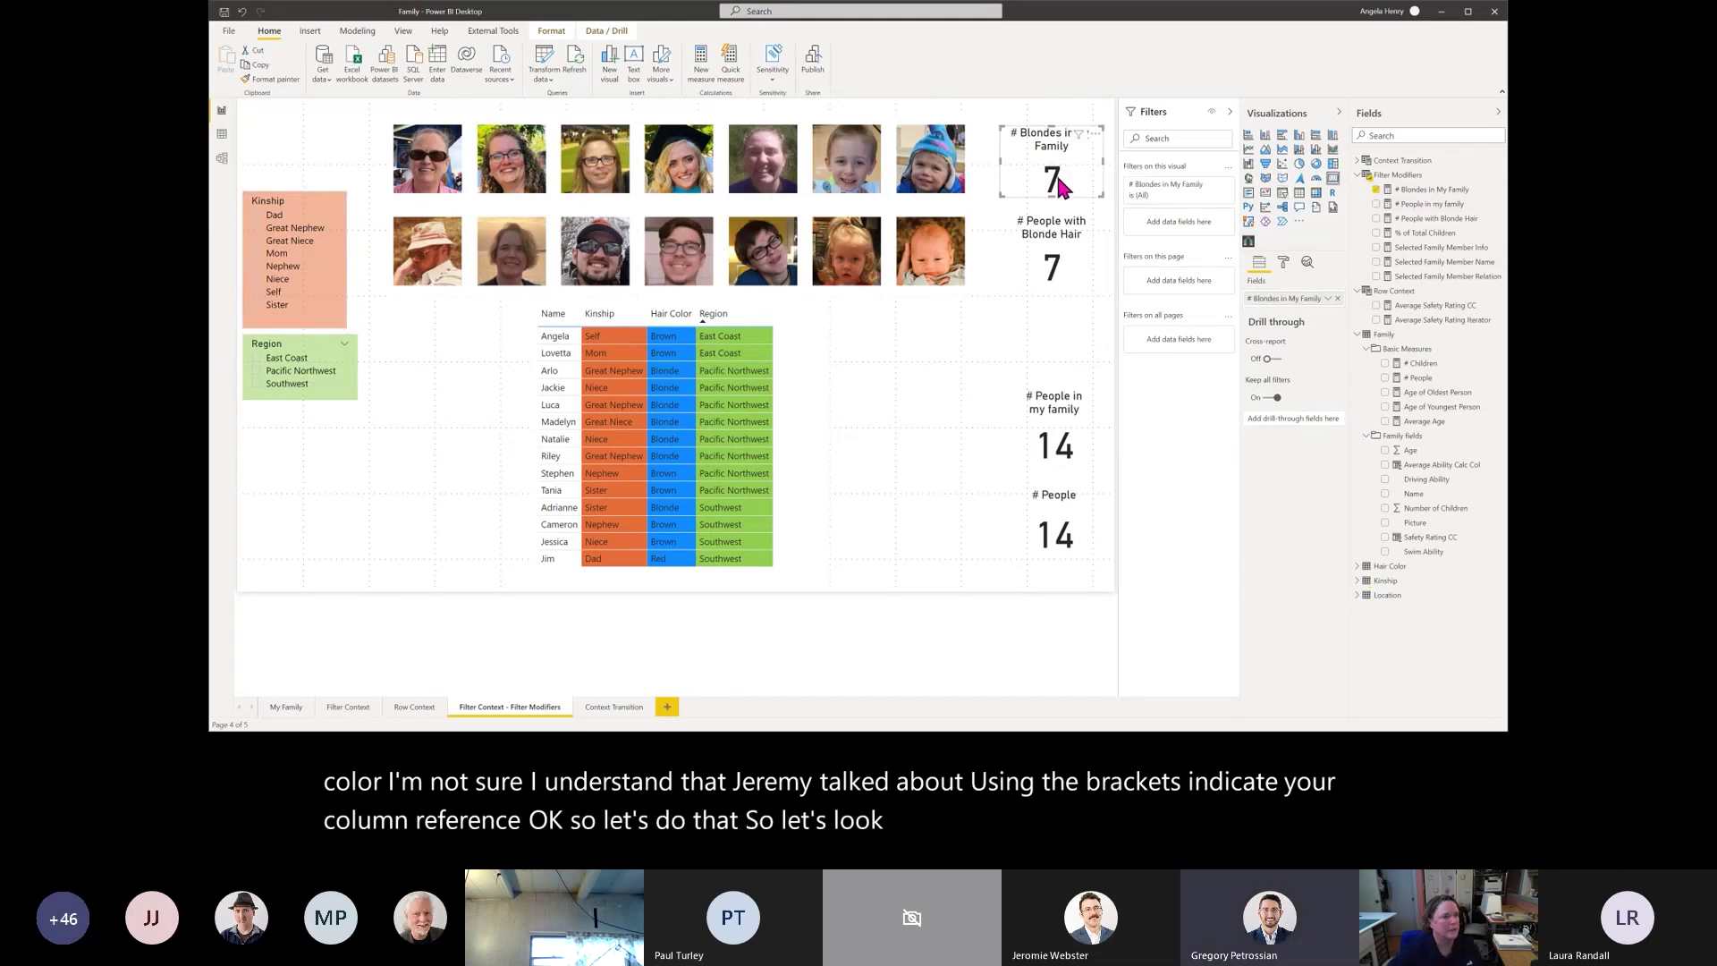
left_click(1431, 189)
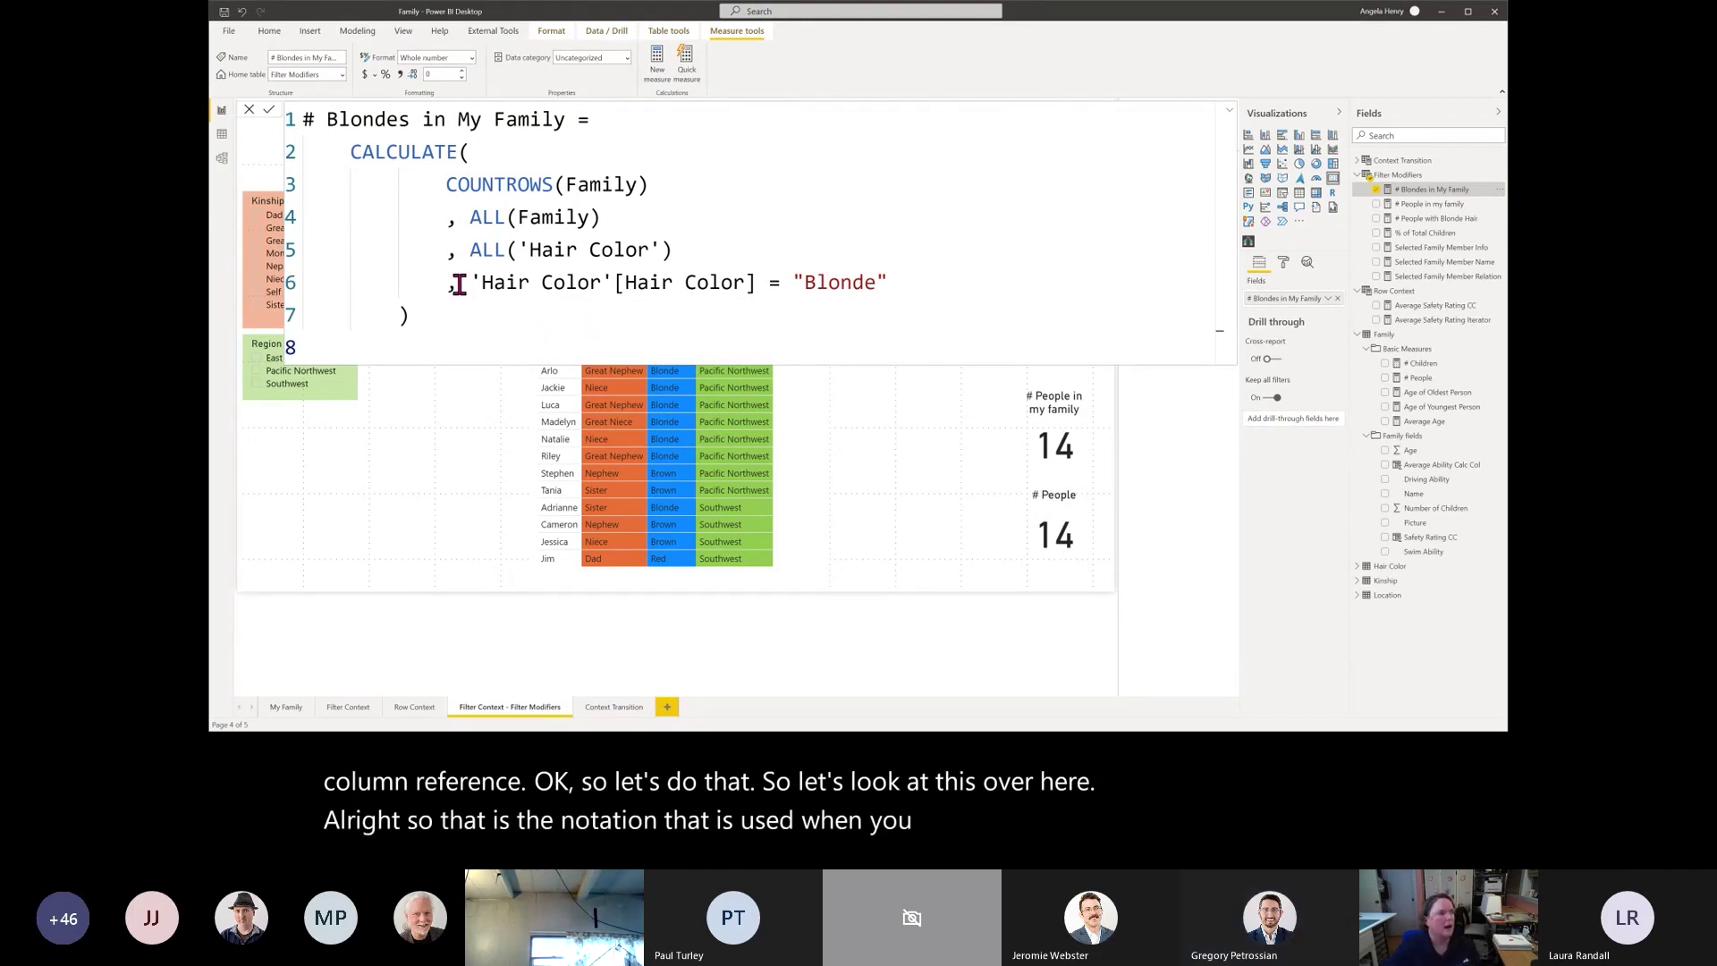
Highlight the 'Hair Color' table name, the [Hair Color] column name and the "Blonde" value in the formula's filter, and close the formula editor
left_click_drag(469, 279, 609, 285)
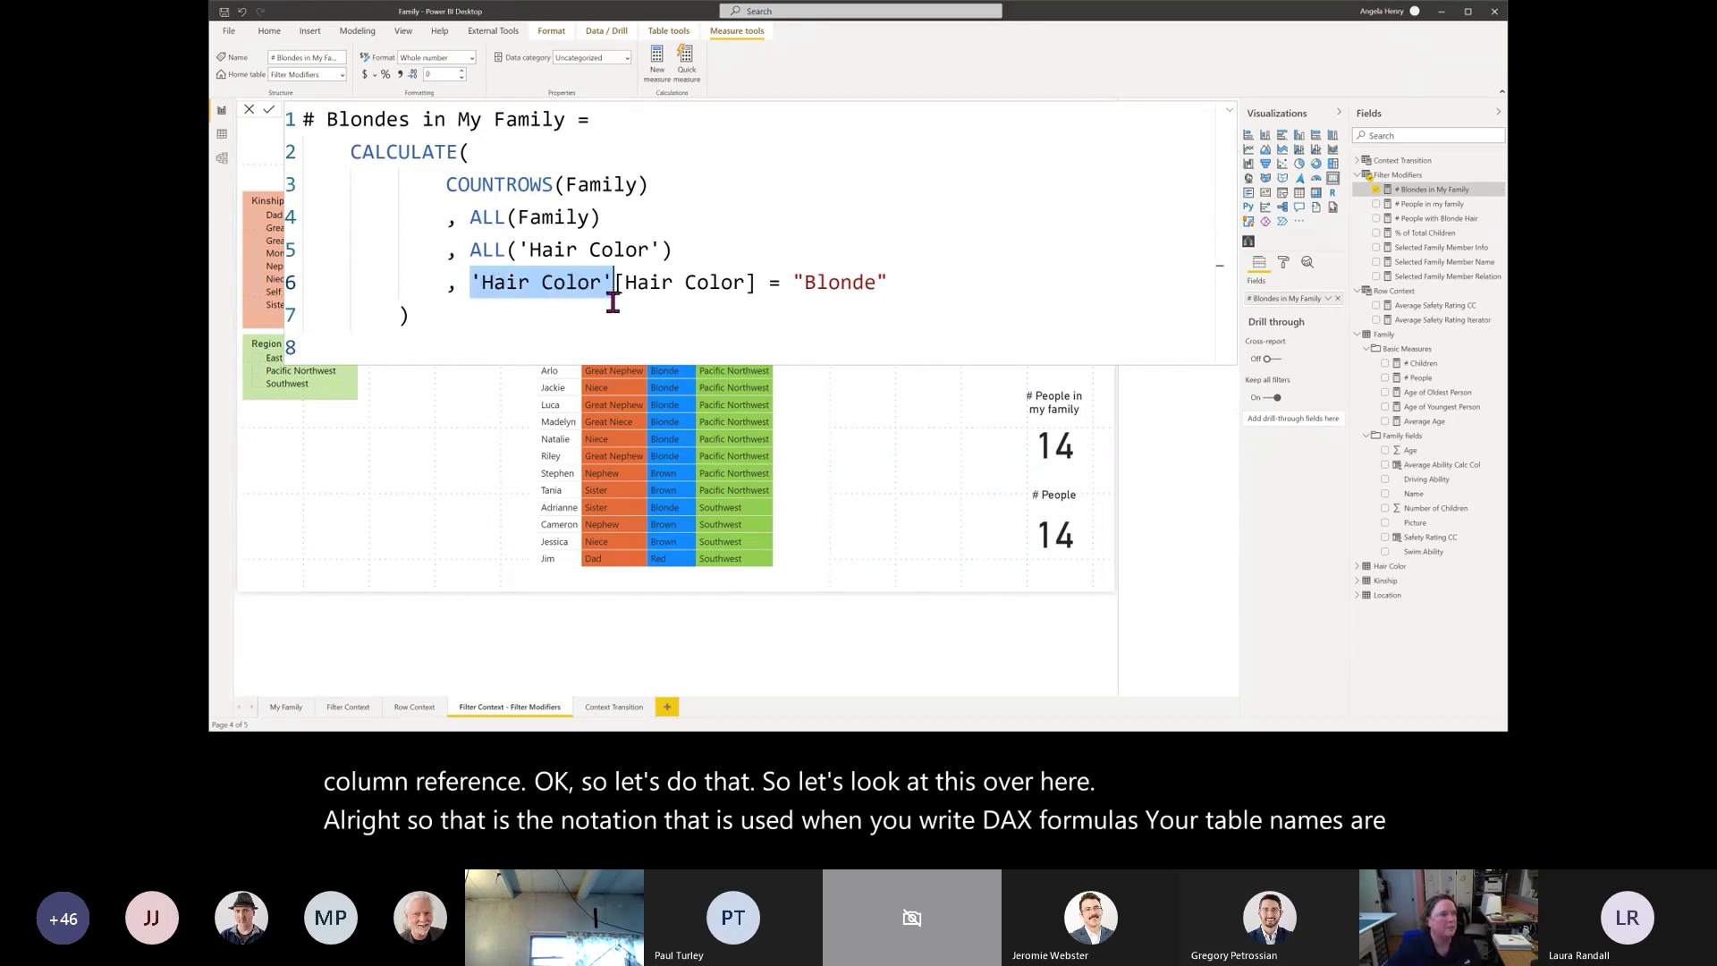
left_click(615, 282)
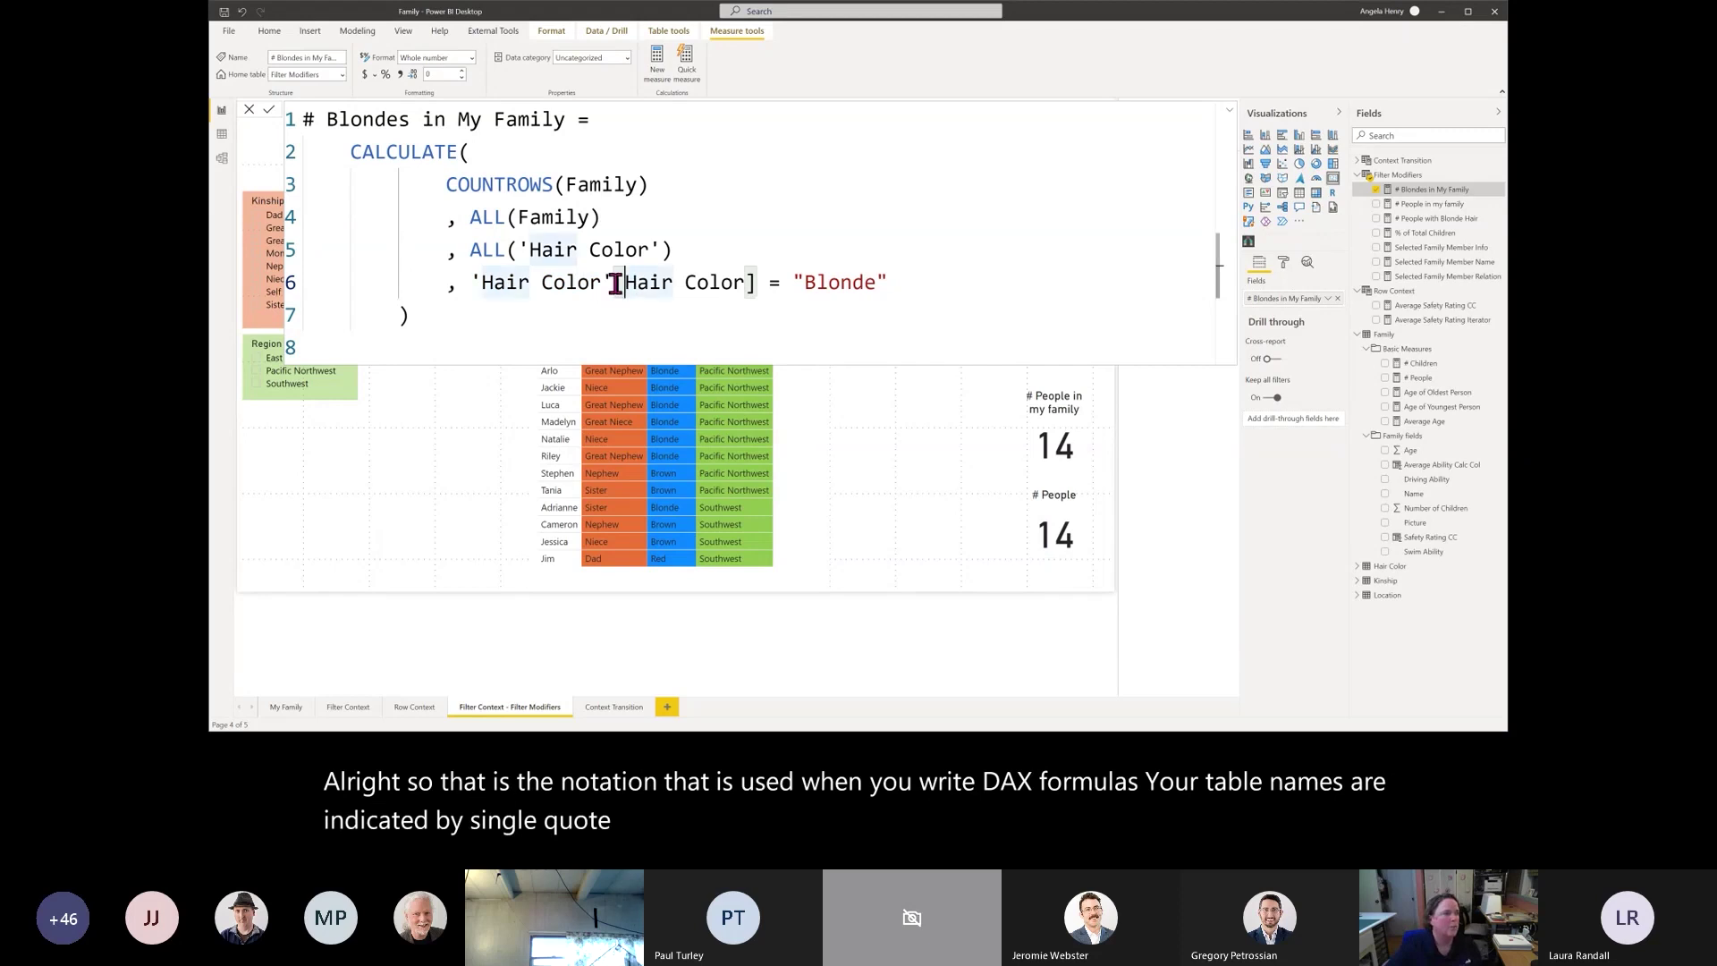
left_click_drag(615, 283, 757, 283)
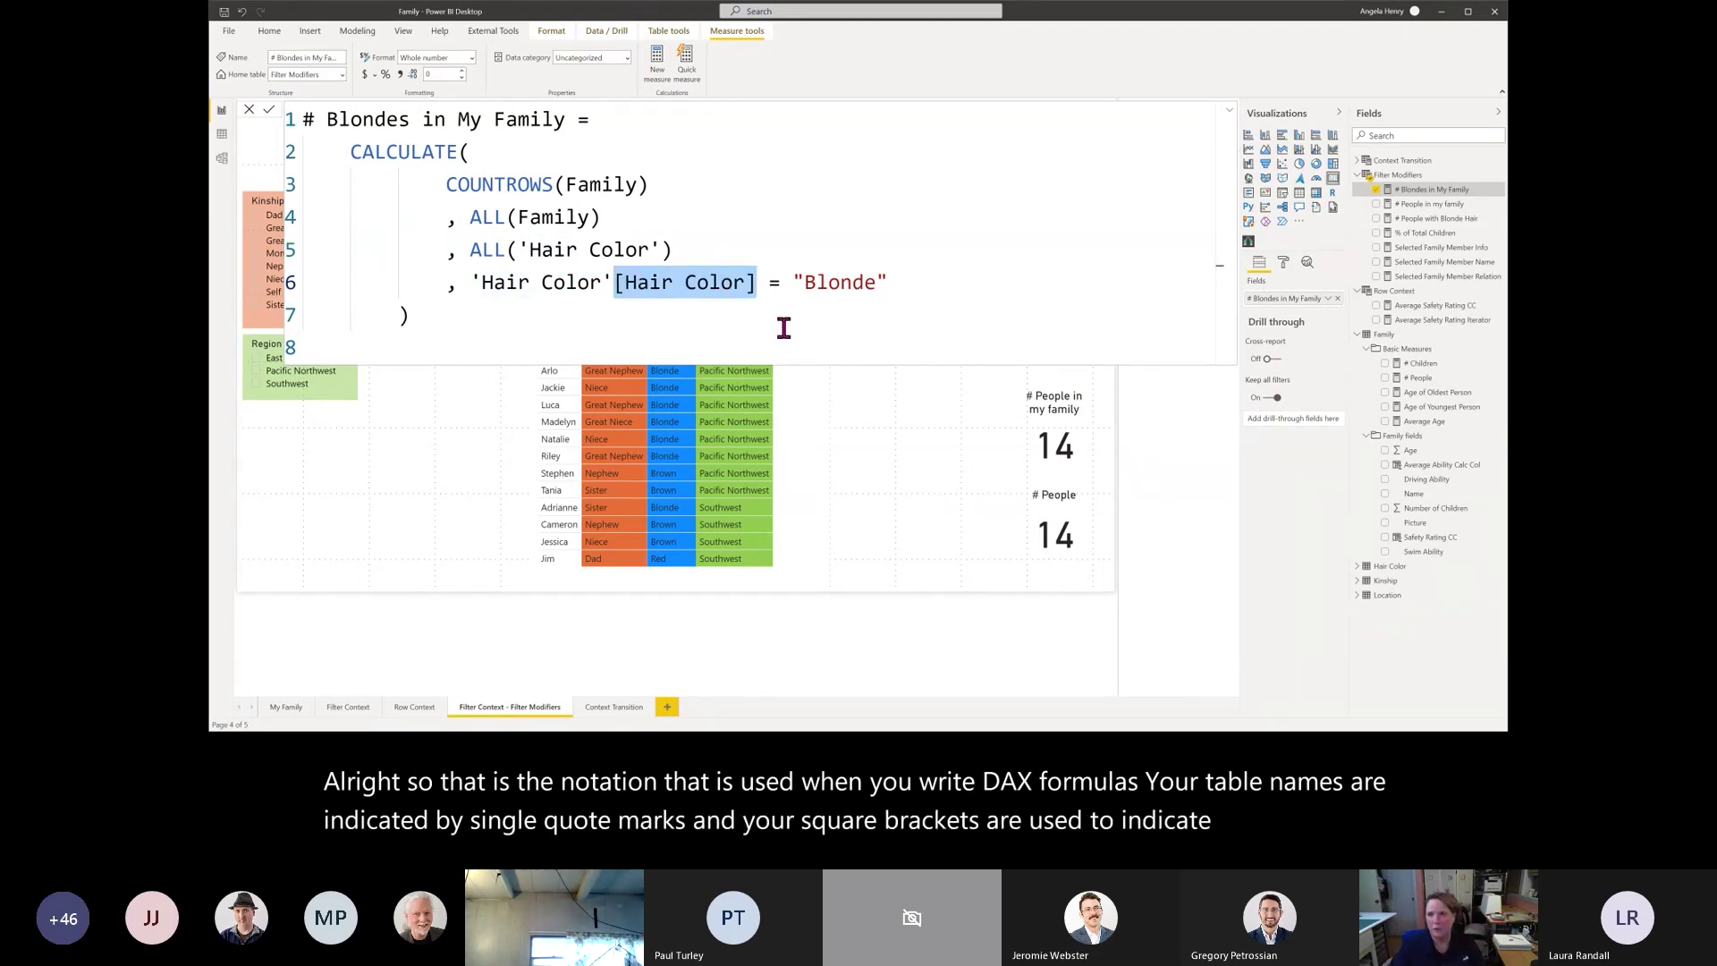
left_click(780, 318)
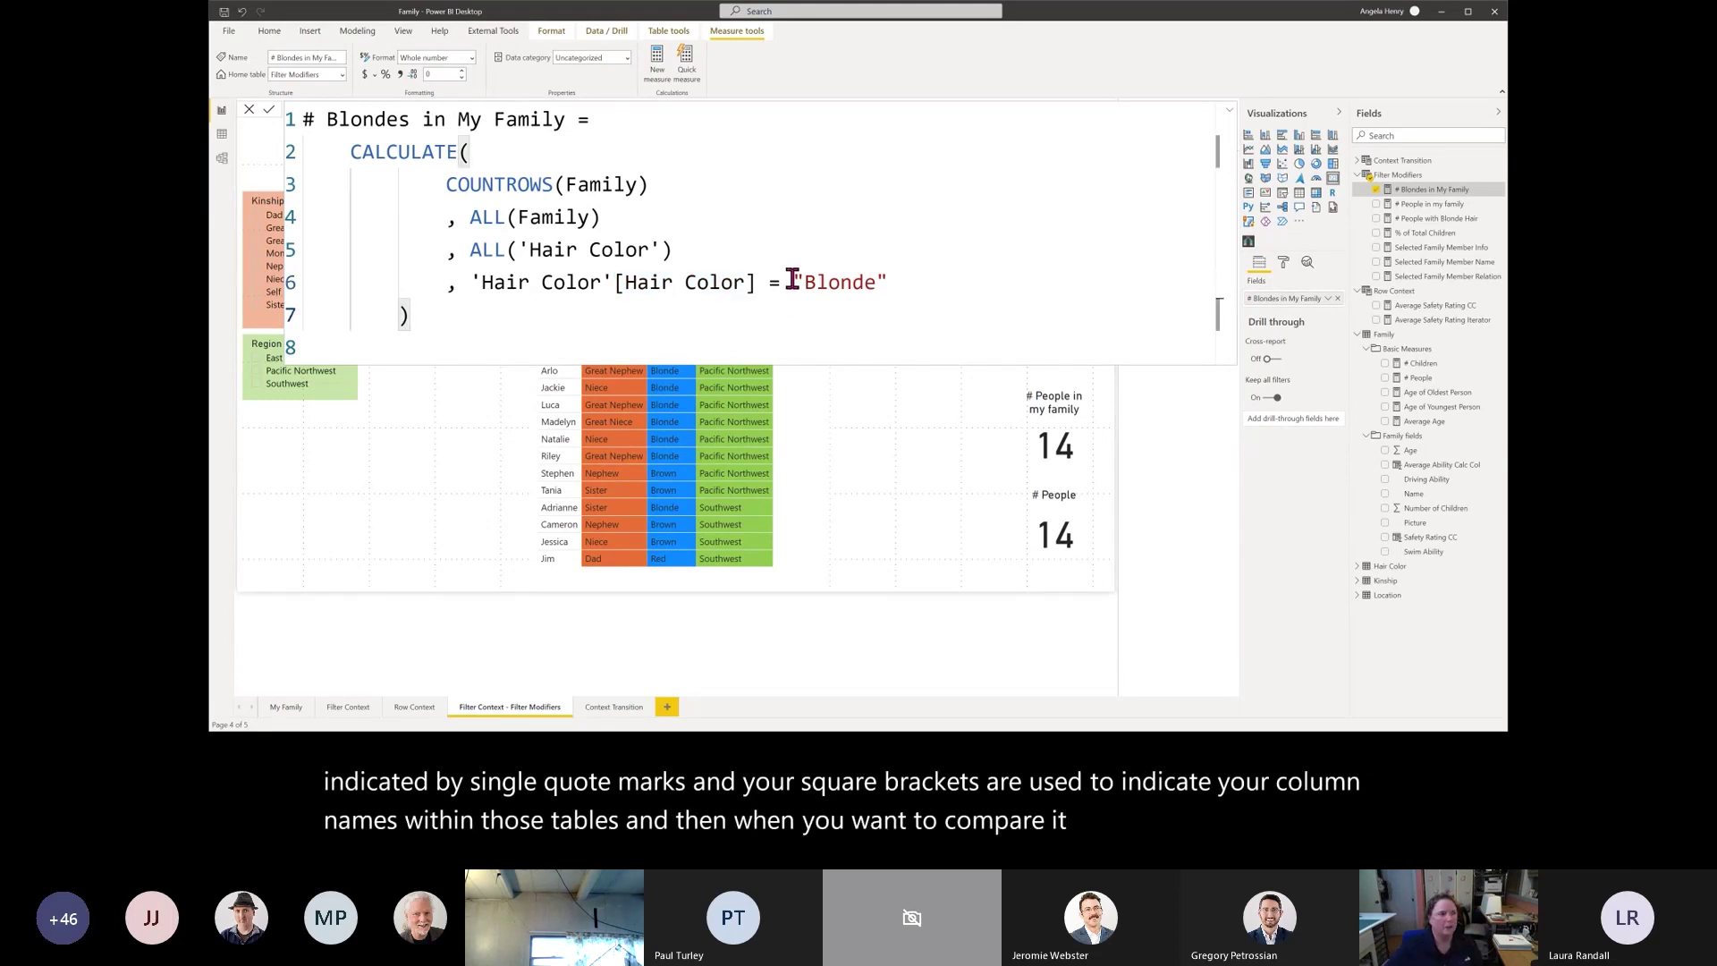
left_click_drag(792, 279, 894, 285)
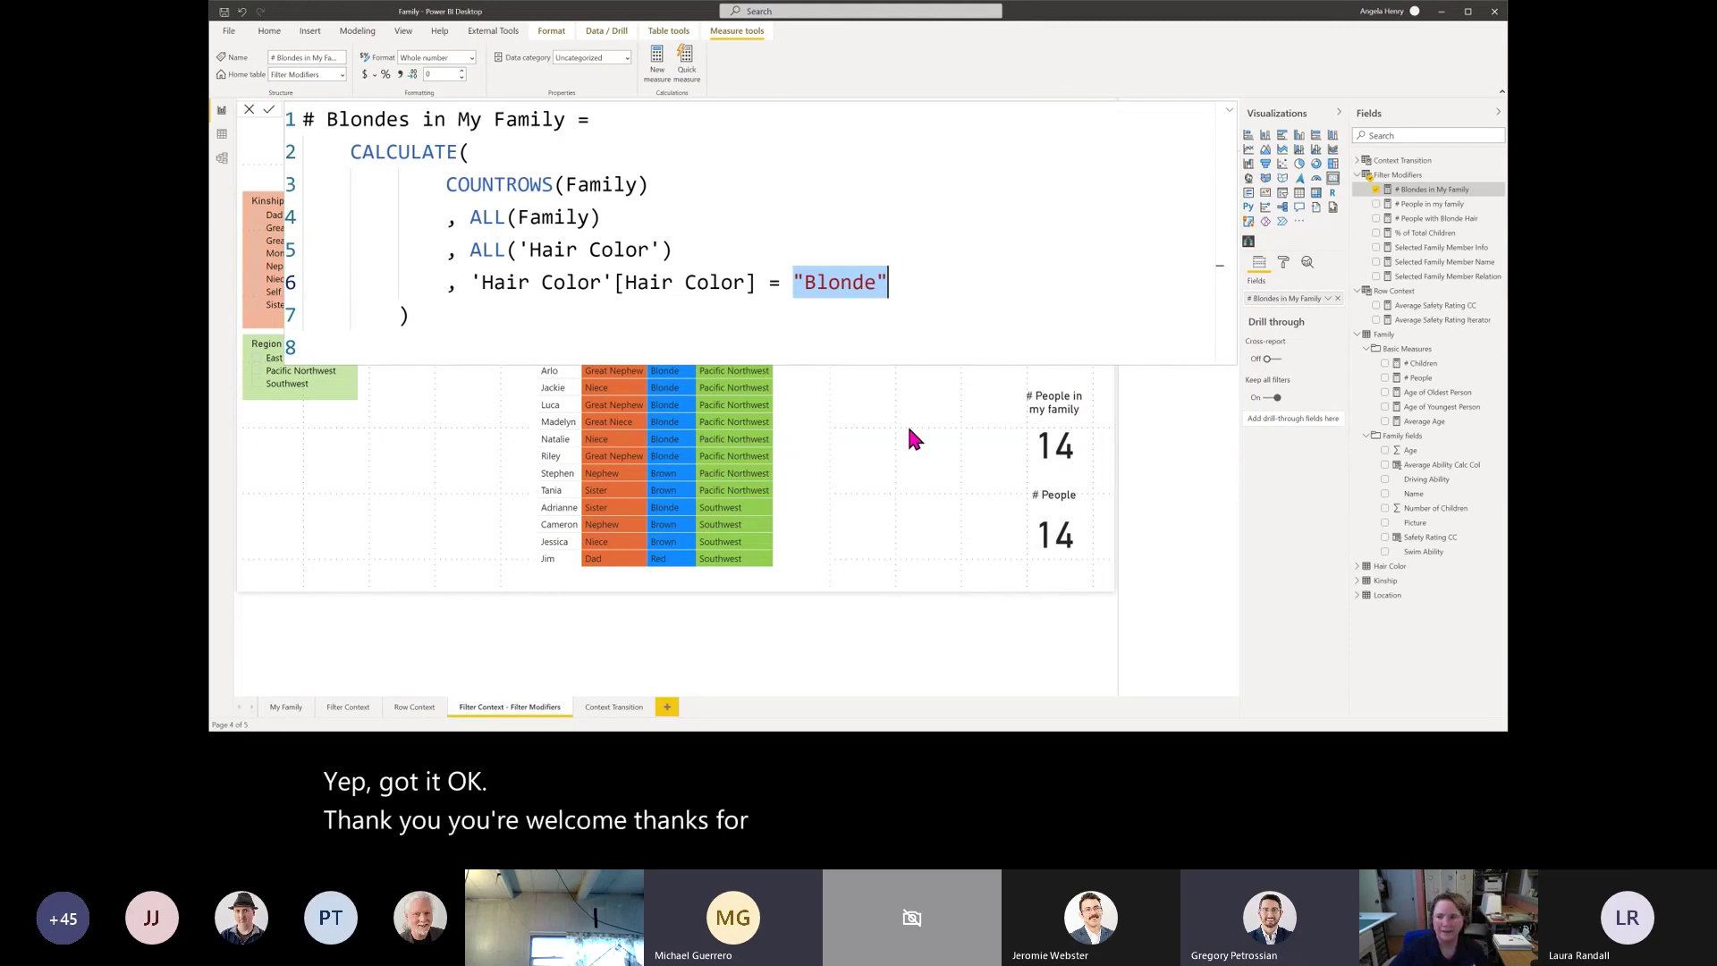
left_click(914, 395)
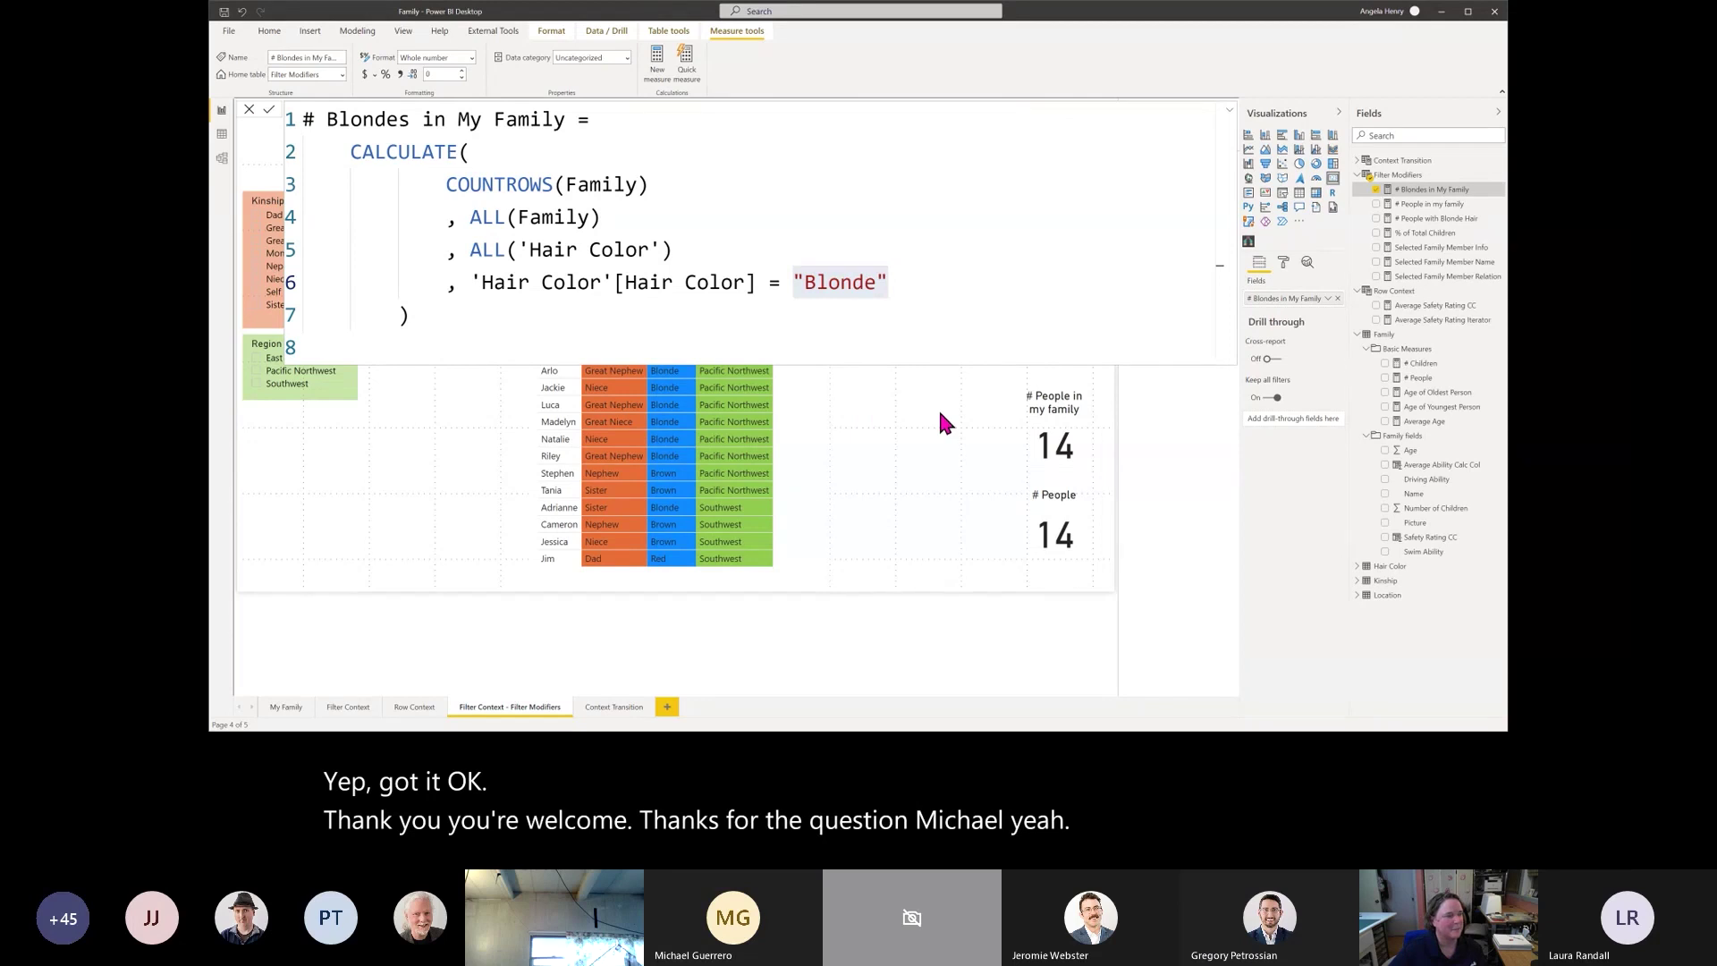
left_click(939, 412)
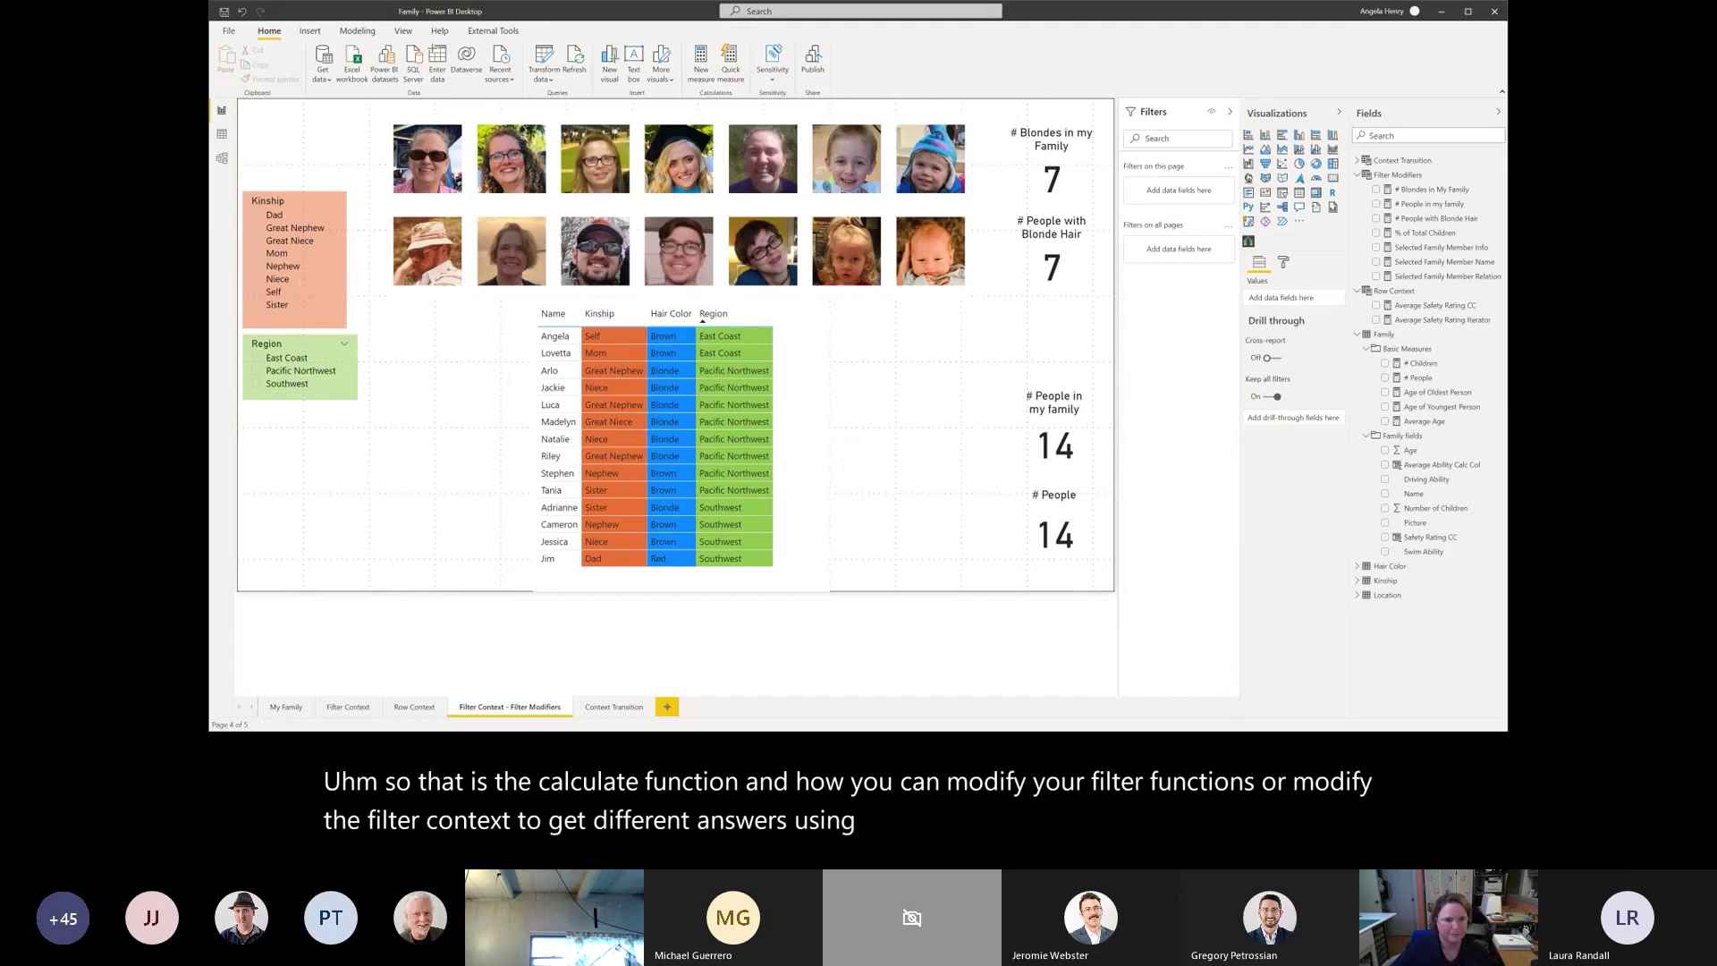
Switch to the slide presentation and advance from the Demo - Calculate slide to the Context Transition slide
key("alt+Tab")
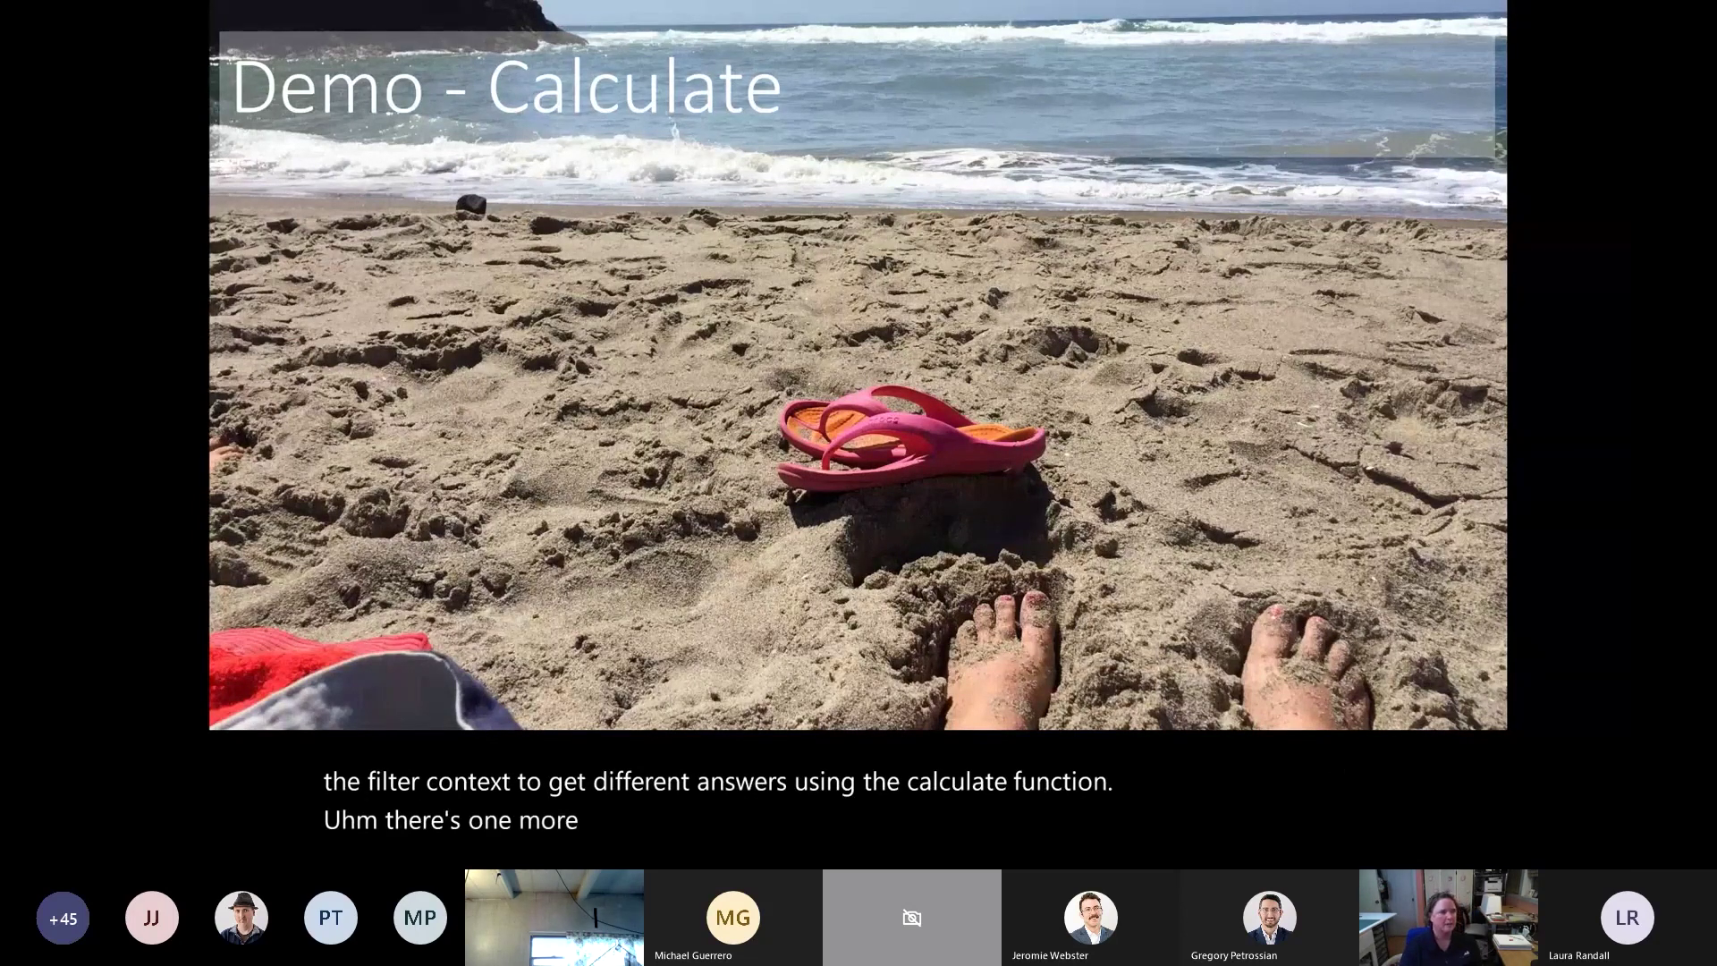
key("Right")
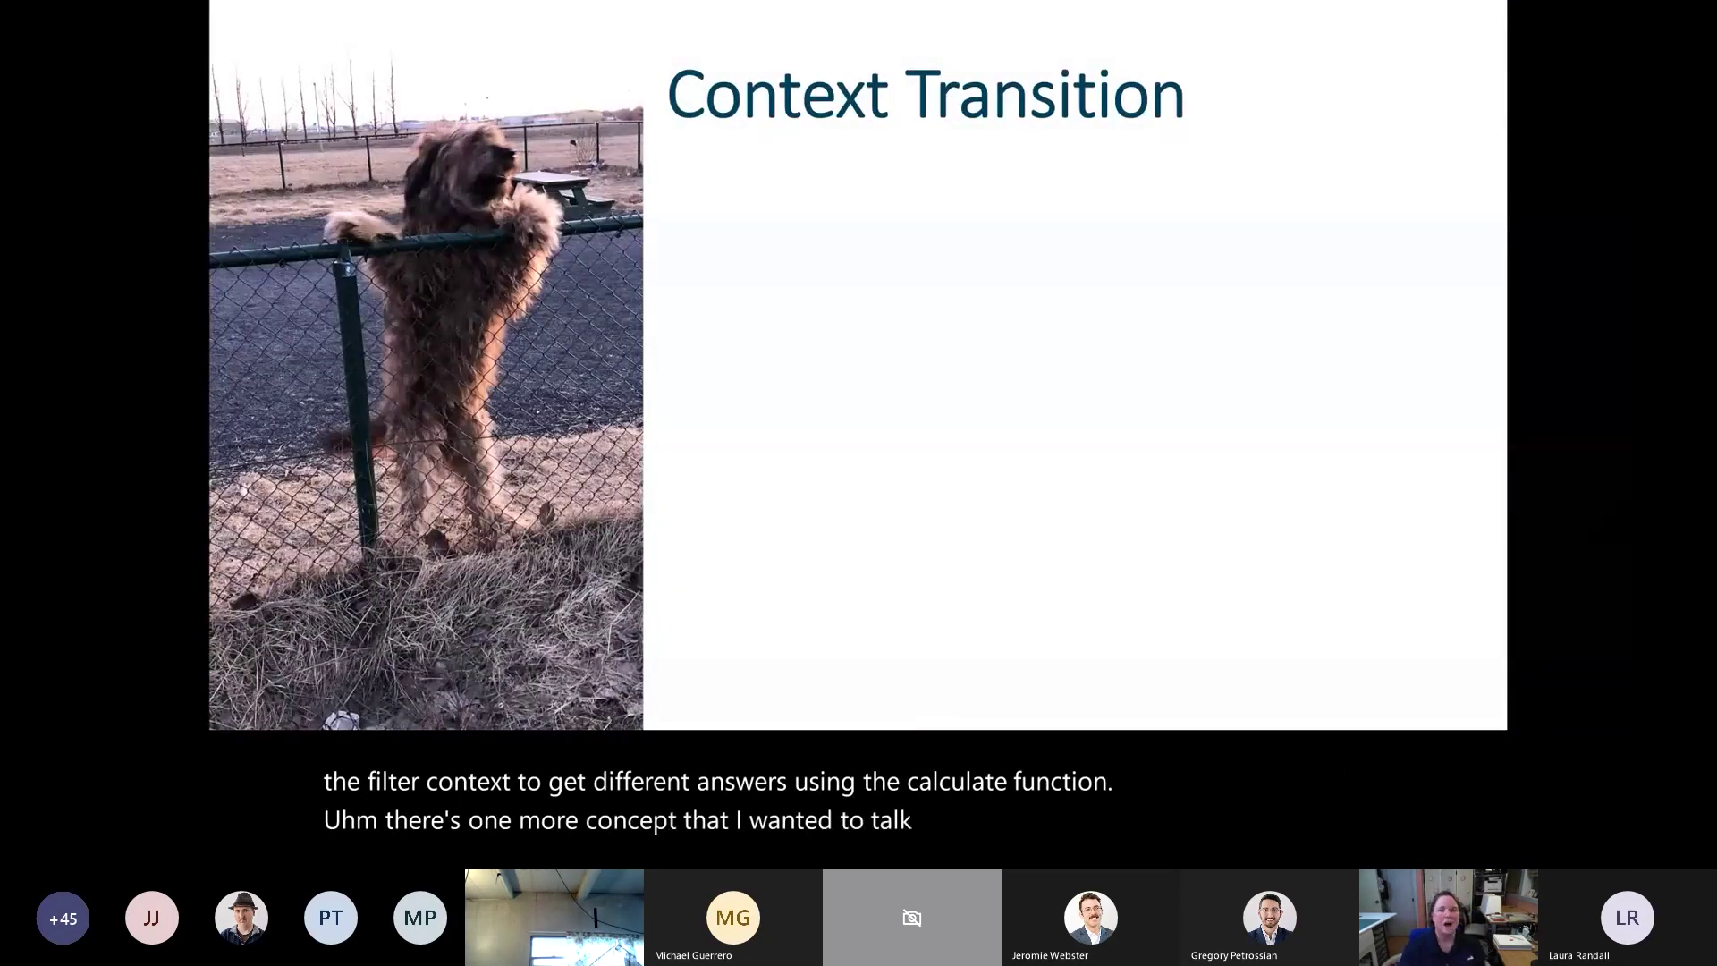